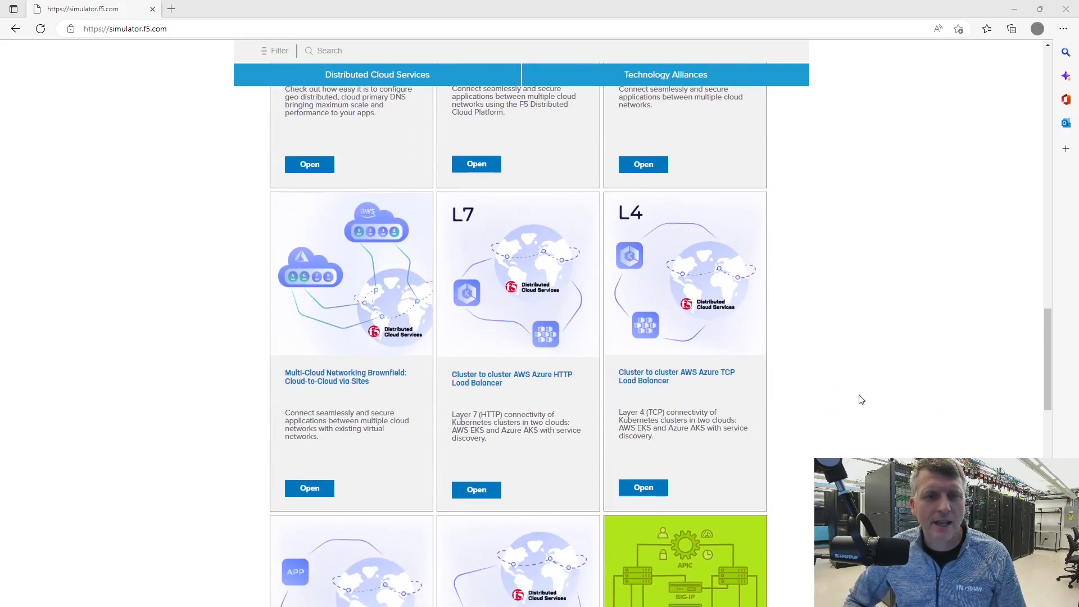
# - Open the Multi-Cloud Networking Brownfield: Cloud-to-Cloud via Sites simulation and start its setup
pyautogui.scroll(-1, 862, 400)
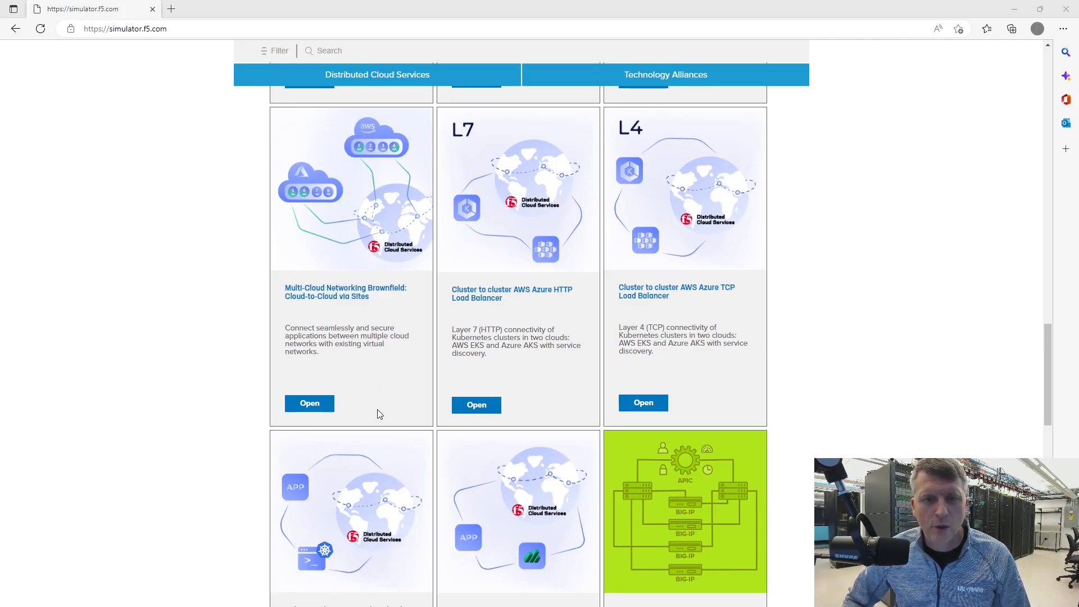
pyautogui.click(324, 409)
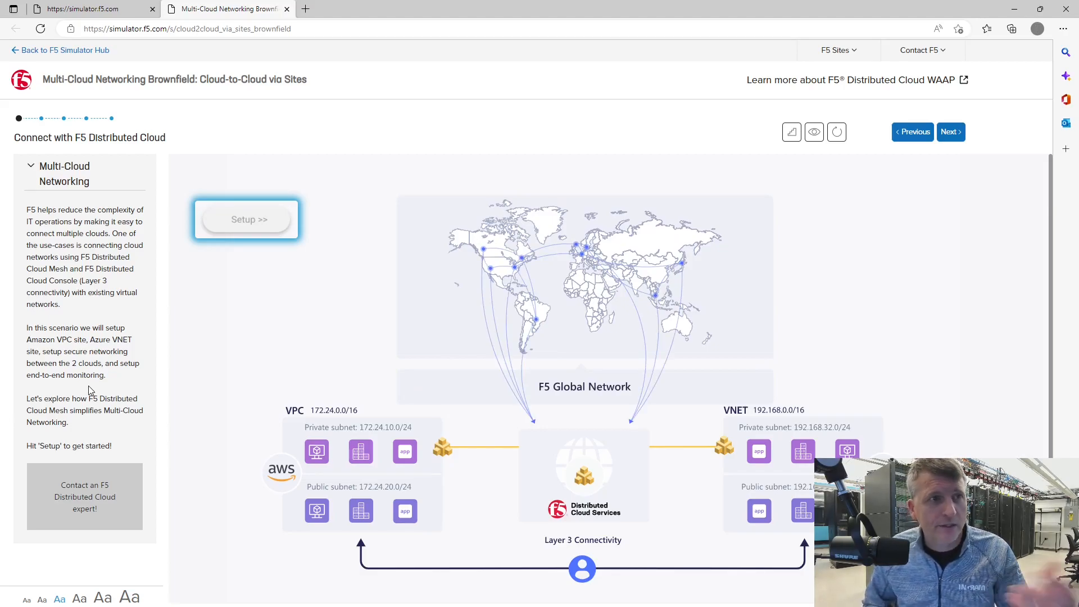
pyautogui.click(263, 225)
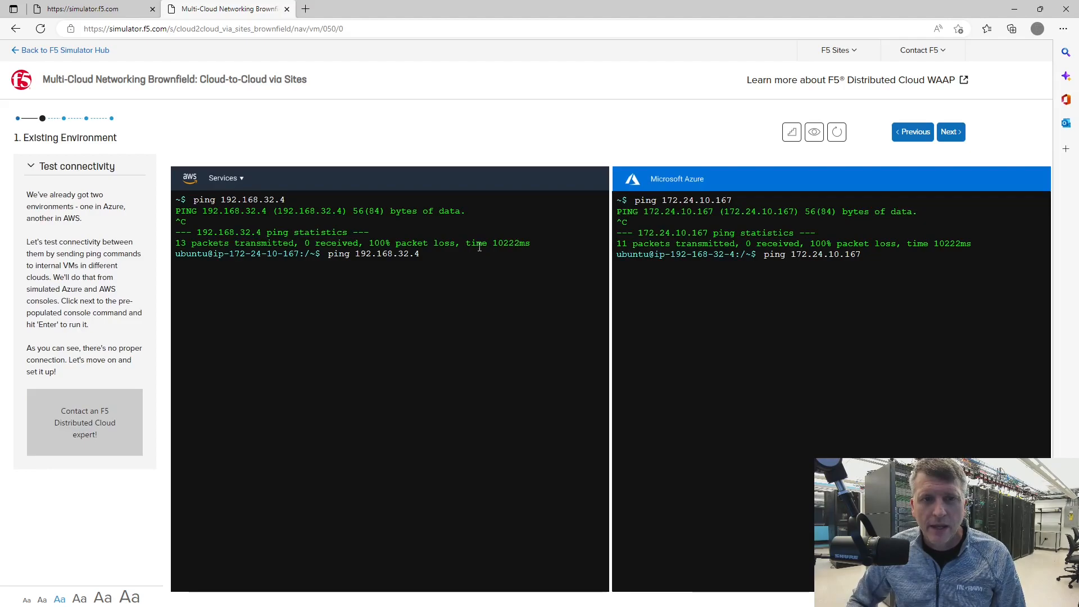
# - Test connectivity by pinging 192.168.32.4 from AWS and 172.24.10.167 from Azure, and proceed with the simulation
pyautogui.press('Return')
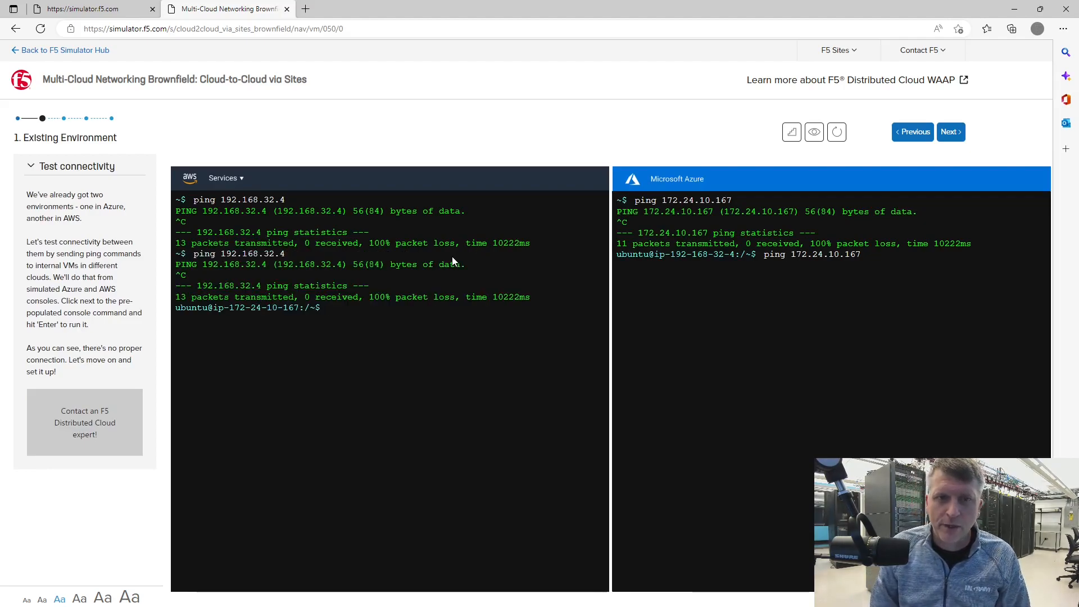
pyautogui.click(866, 252)
pyautogui.press('Return')
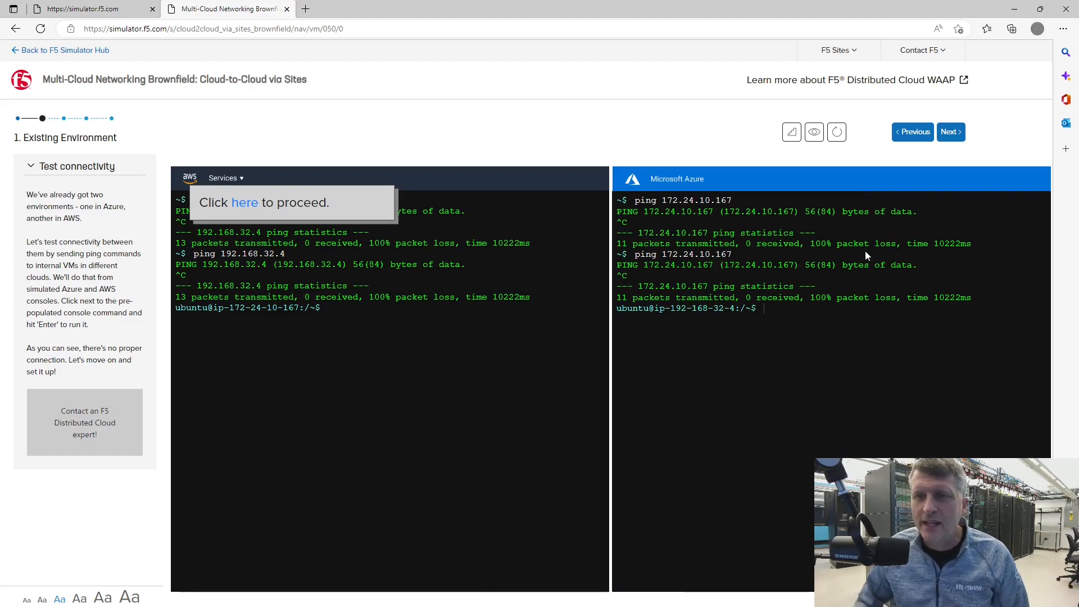
pyautogui.click(243, 203)
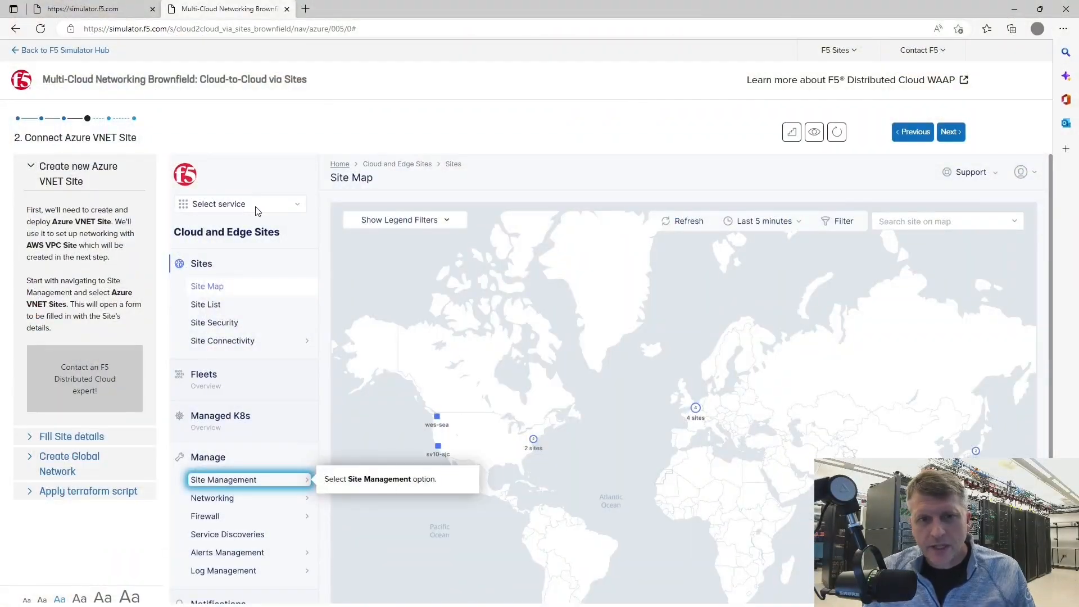
# - Go to the Azure VNET Sites in Site Management and start adding a new site
pyautogui.scroll(-1, 259, 214)
pyautogui.click(225, 415)
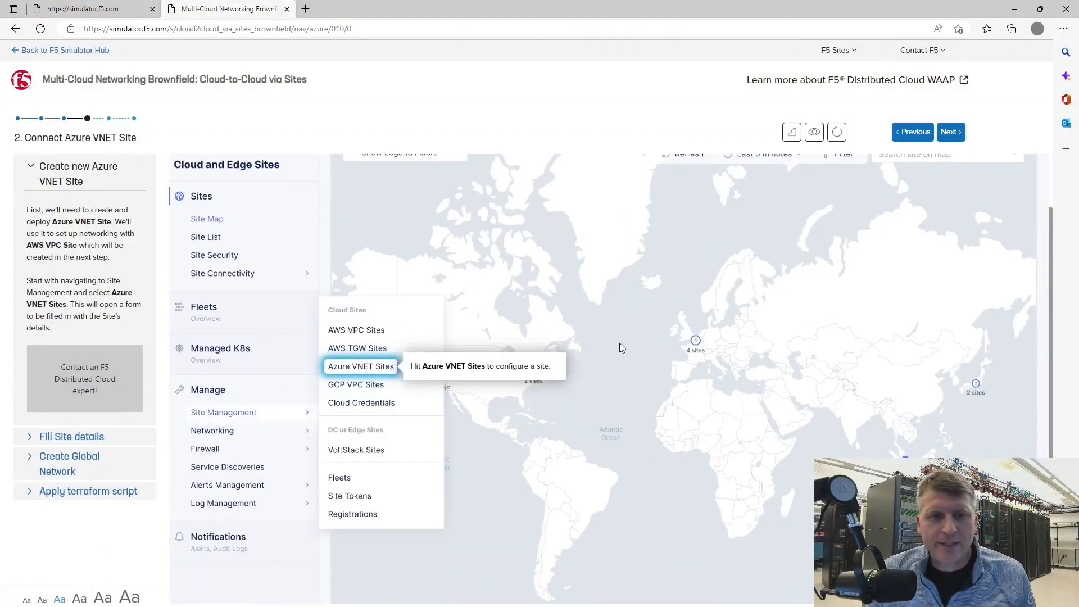
pyautogui.click(352, 368)
pyautogui.click(689, 400)
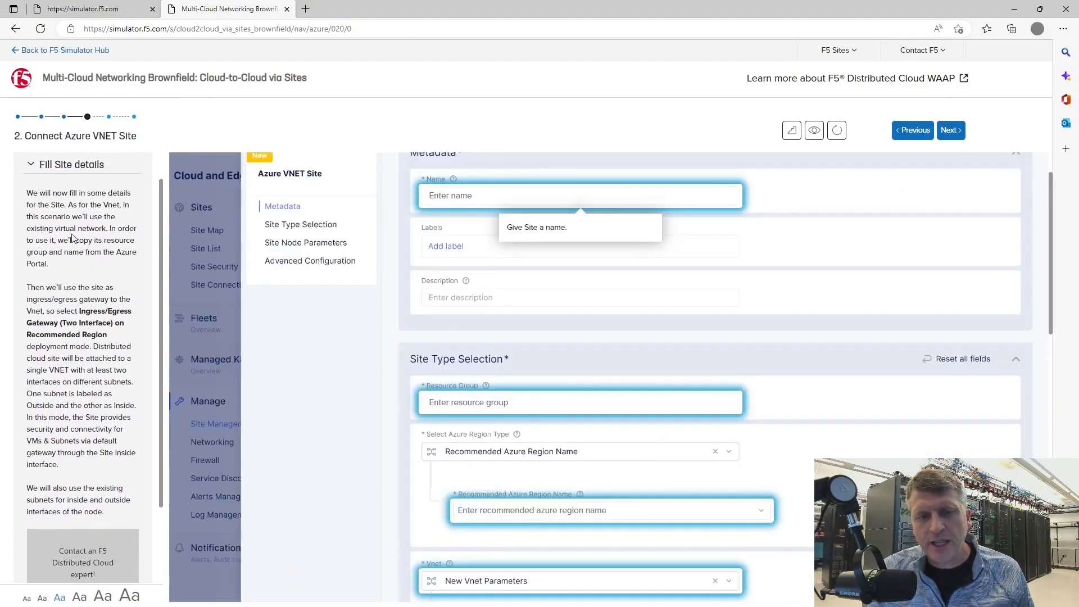
# - Name the Azure VNET site BTC-Azure1 and set its resource group to BTC-RG1
pyautogui.write('BTC-Azure1')
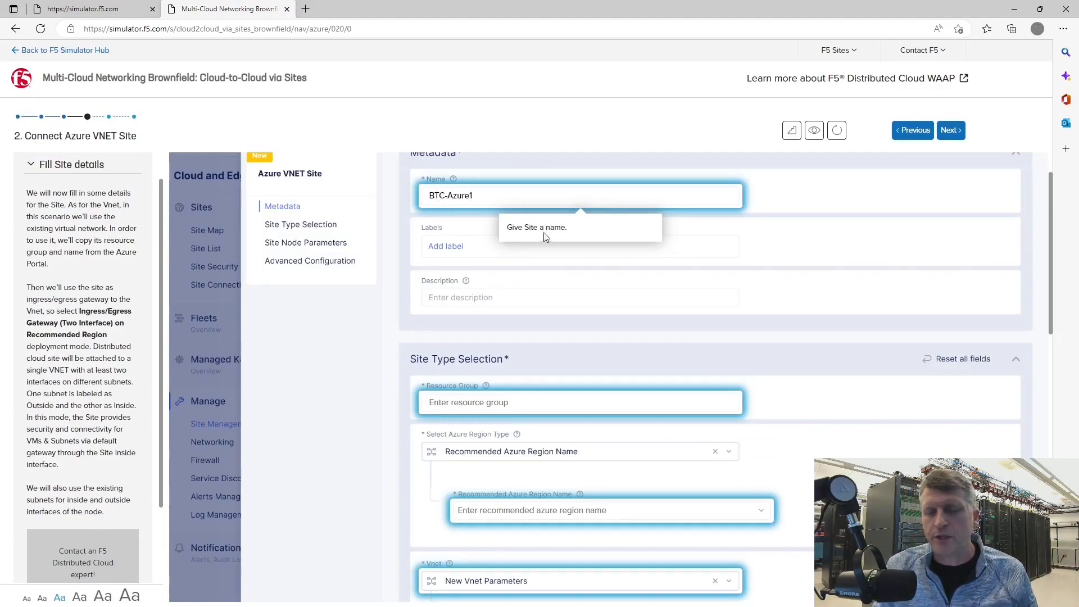
pyautogui.press('Tab')
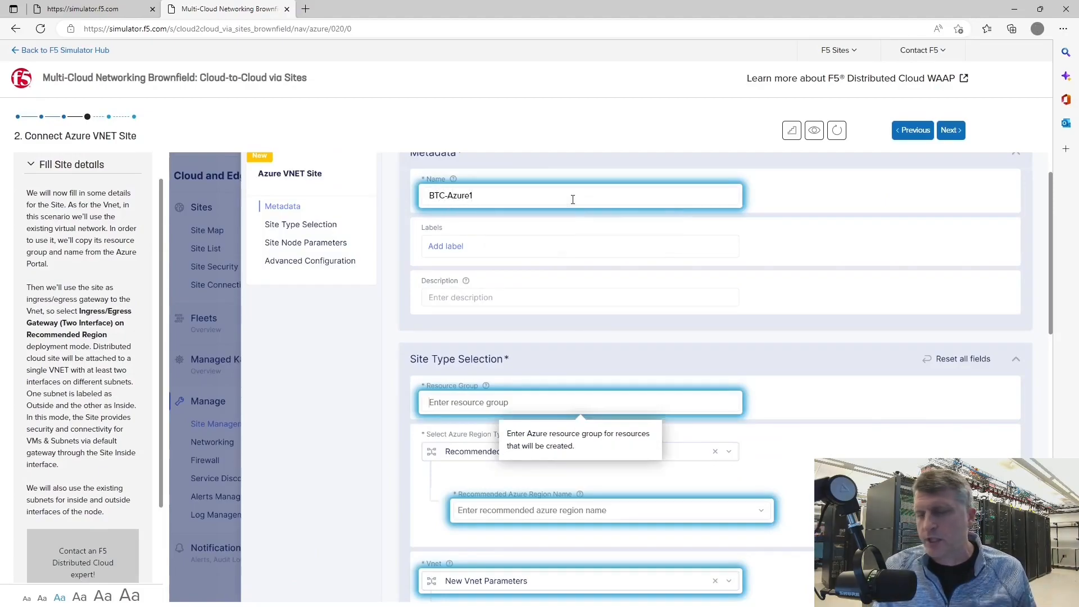
pyautogui.write('BTC-RG1')
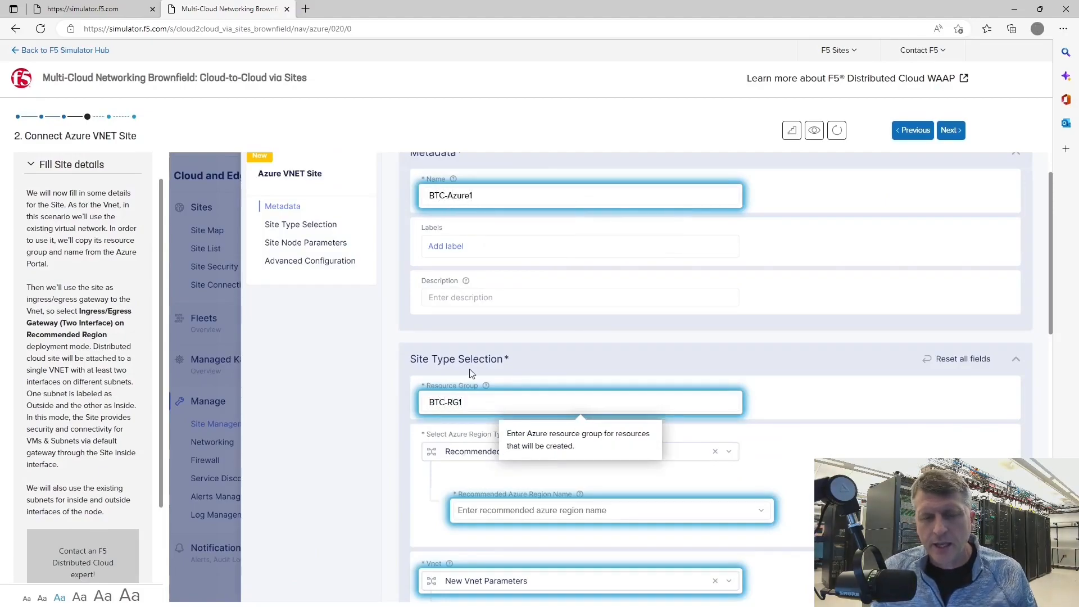
pyautogui.press('Tab')
pyautogui.write('BTC')
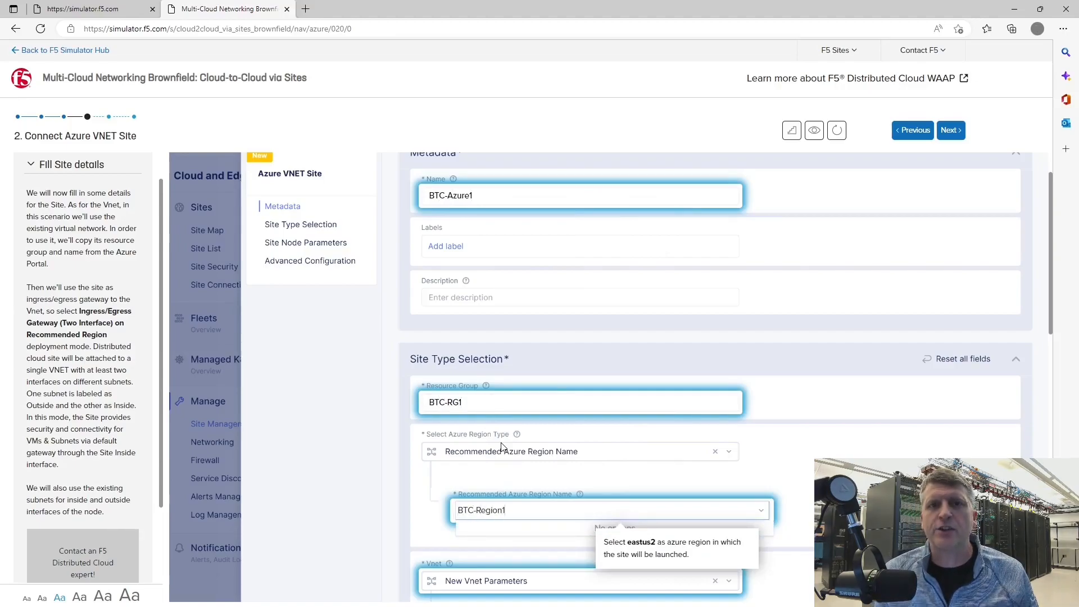
pyautogui.press('BackSpace')
pyautogui.press('BackSpace')
pyautogui.press('BackSpace')
pyautogui.press('BackSpace')
pyautogui.press('BackSpace')
pyautogui.press('BackSpace')
pyautogui.press('BackSpace')
pyautogui.press('BackSpace')
pyautogui.press('BackSpace')
pyautogui.press('BackSpace')
pyautogui.press('BackSpace')
# - Select eastus2 as the recommended Azure region and set the site's Vnet option to Existing Vnet
pyautogui.click(470, 568)
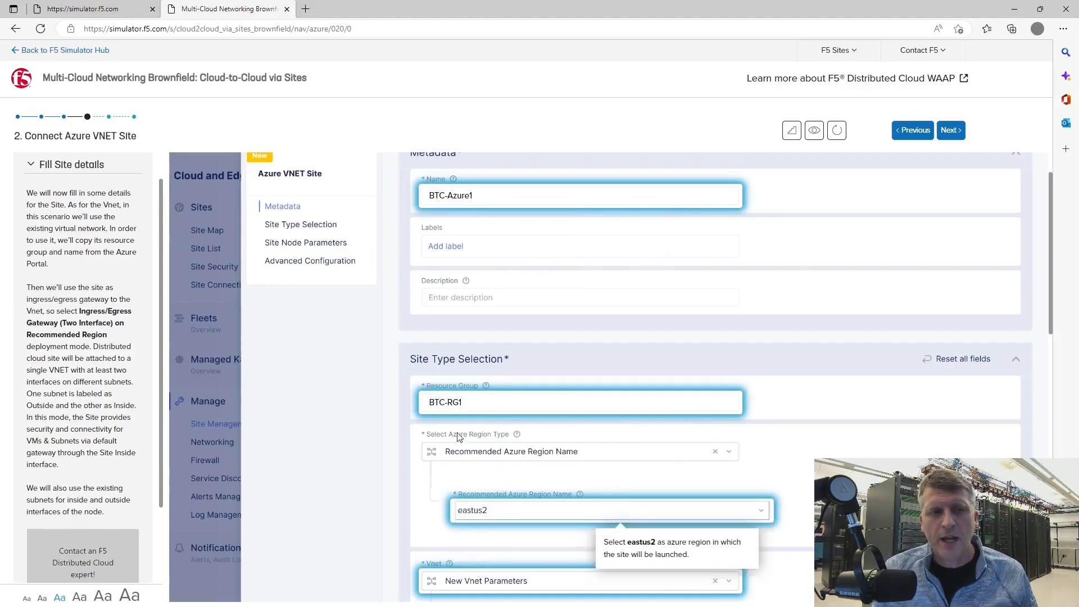
pyautogui.scroll(-2, 460, 439)
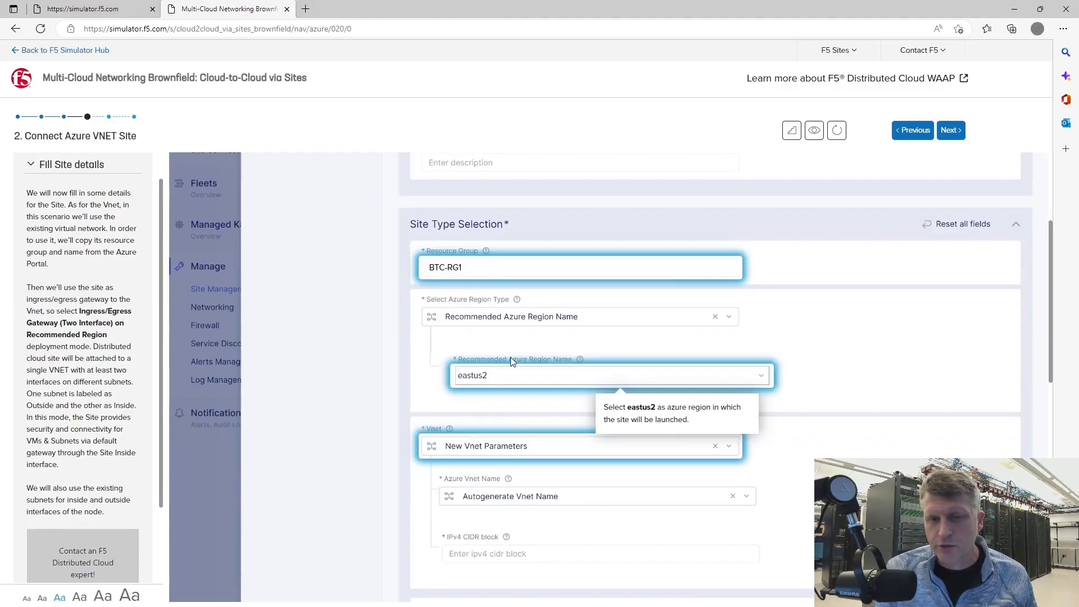
pyautogui.scroll(-1, 512, 371)
pyautogui.scroll(-1, 495, 349)
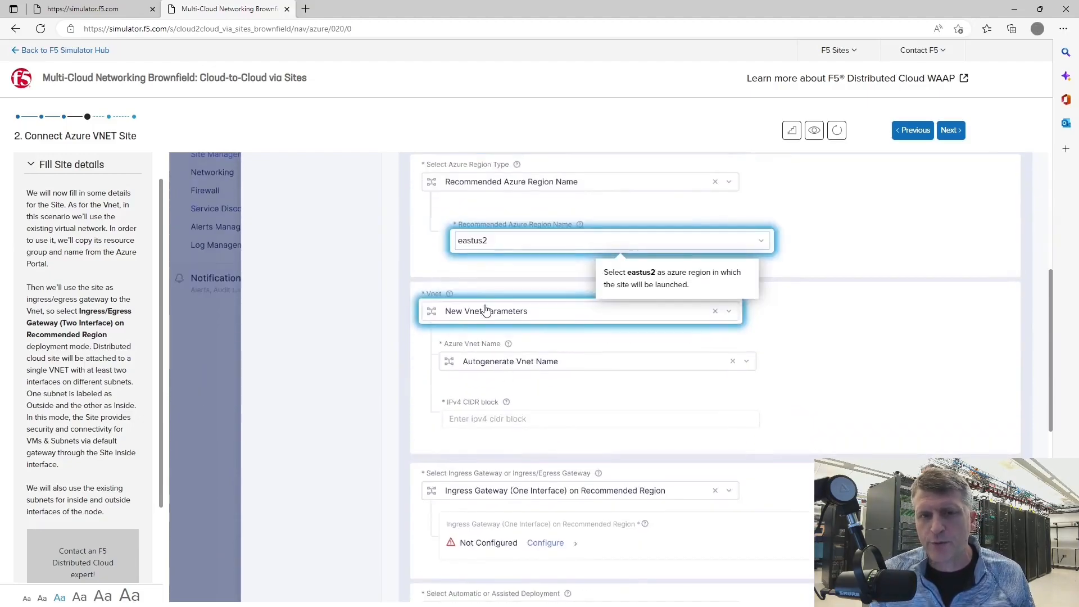
pyautogui.click(722, 317)
pyautogui.click(472, 382)
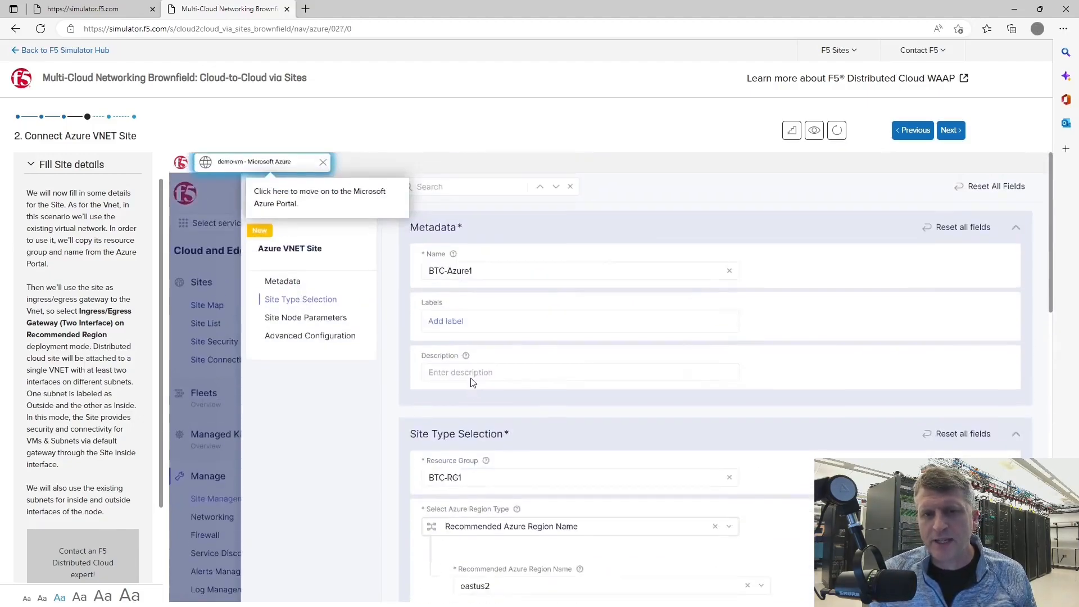
# - Copy the resource group xc-lab from demo-vnet in the Azure portal into the site's existing Vnet resource group
pyautogui.click(272, 167)
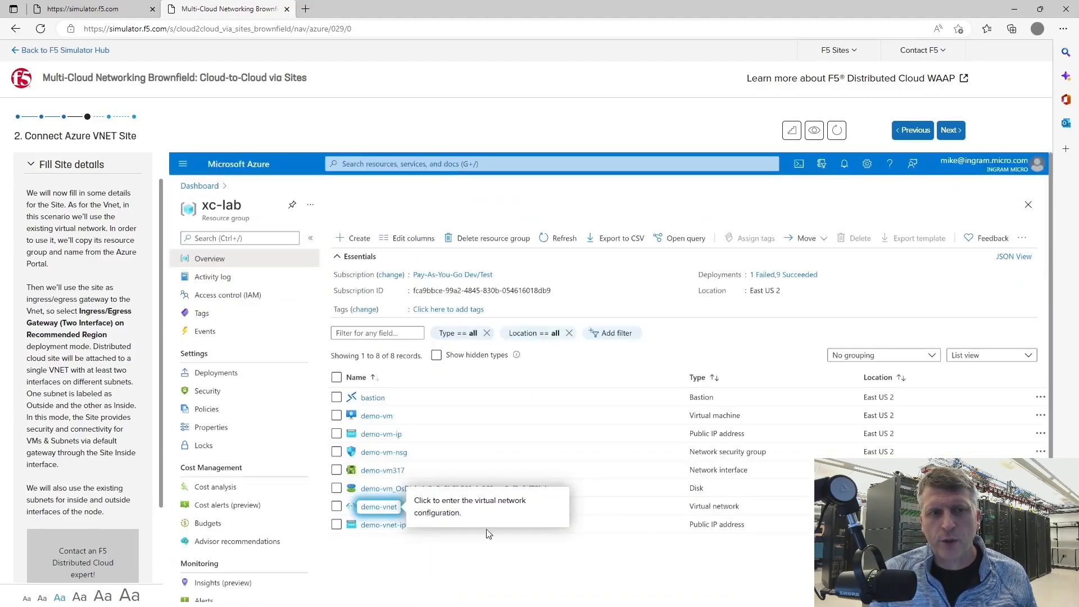
pyautogui.click(380, 507)
pyautogui.click(440, 297)
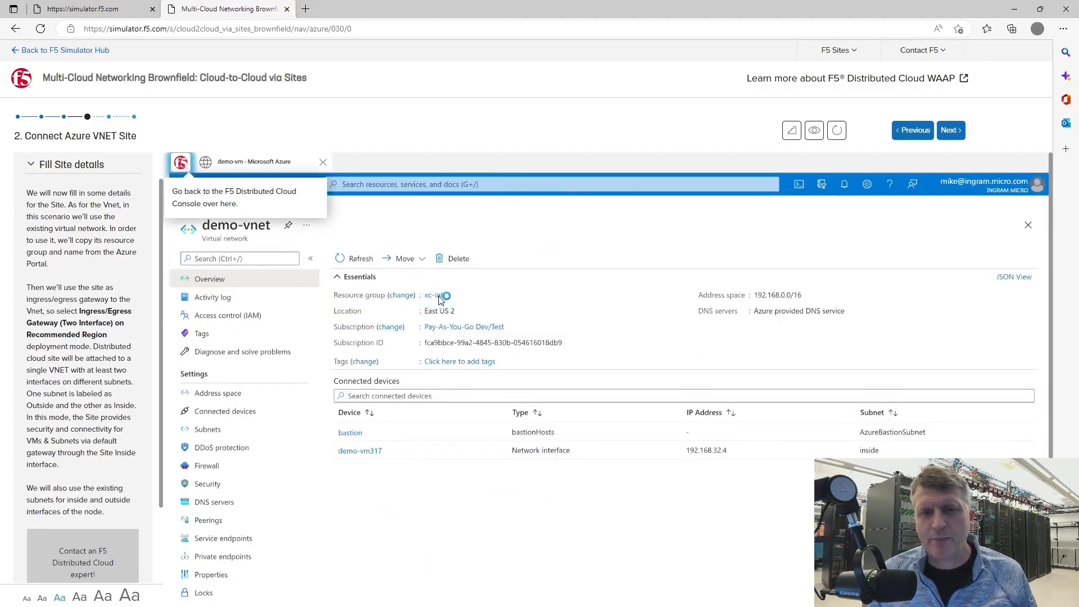
pyautogui.click(180, 167)
pyautogui.click(485, 245)
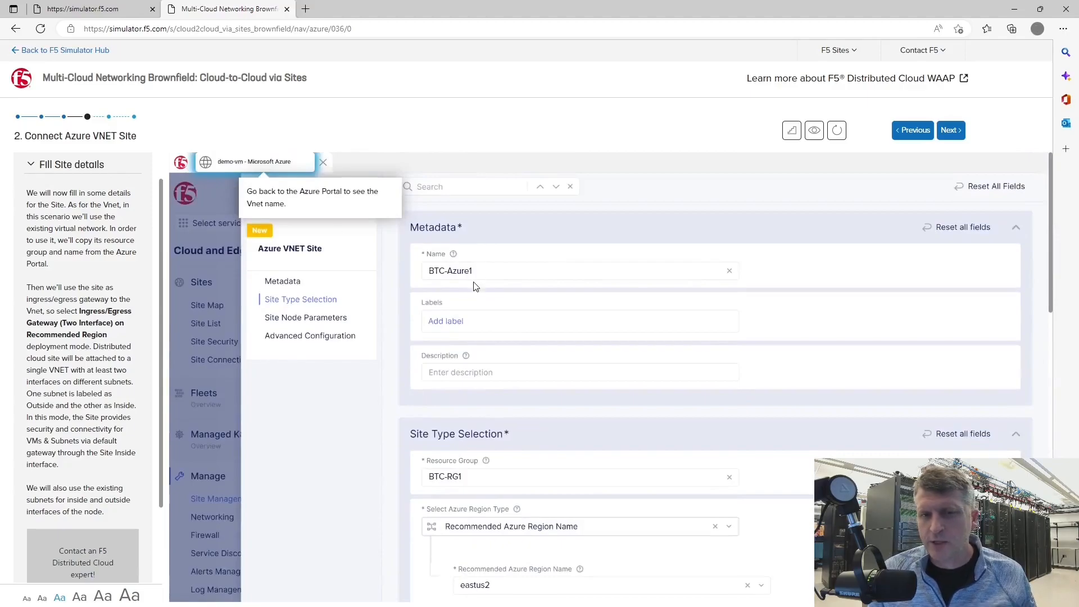
# - Copy the virtual network name demo-vnet from the Azure portal into the site's existing Vnet name
pyautogui.click(257, 167)
pyautogui.click(252, 229)
pyautogui.click(180, 167)
pyautogui.click(520, 198)
# - Set the gateway type to Ingress/Egress Gateway (Two Interface) on Recommended Region and open its configuration
pyautogui.click(619, 316)
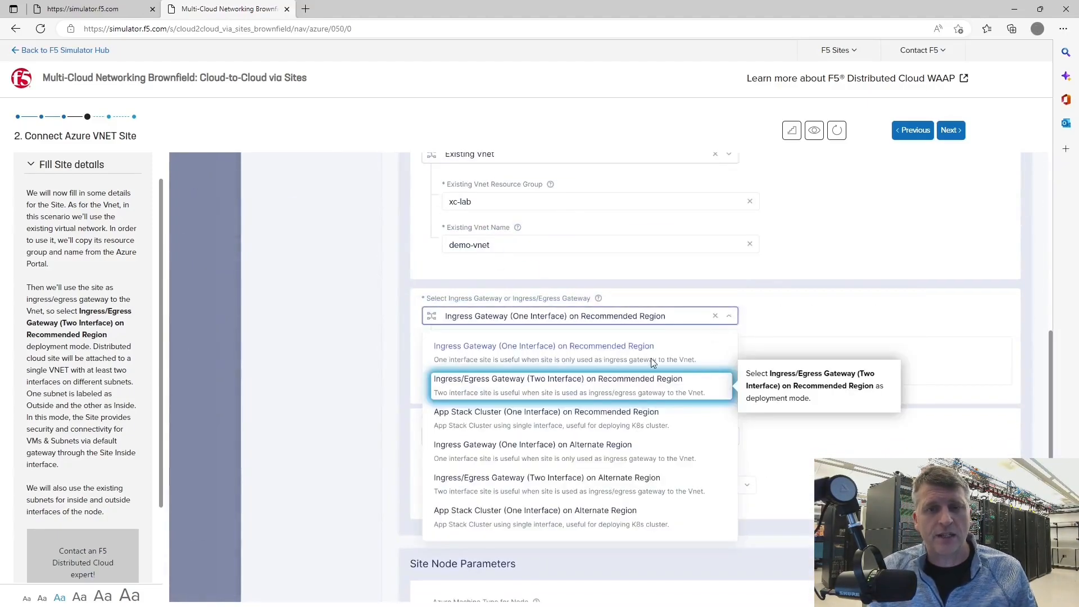
pyautogui.click(625, 386)
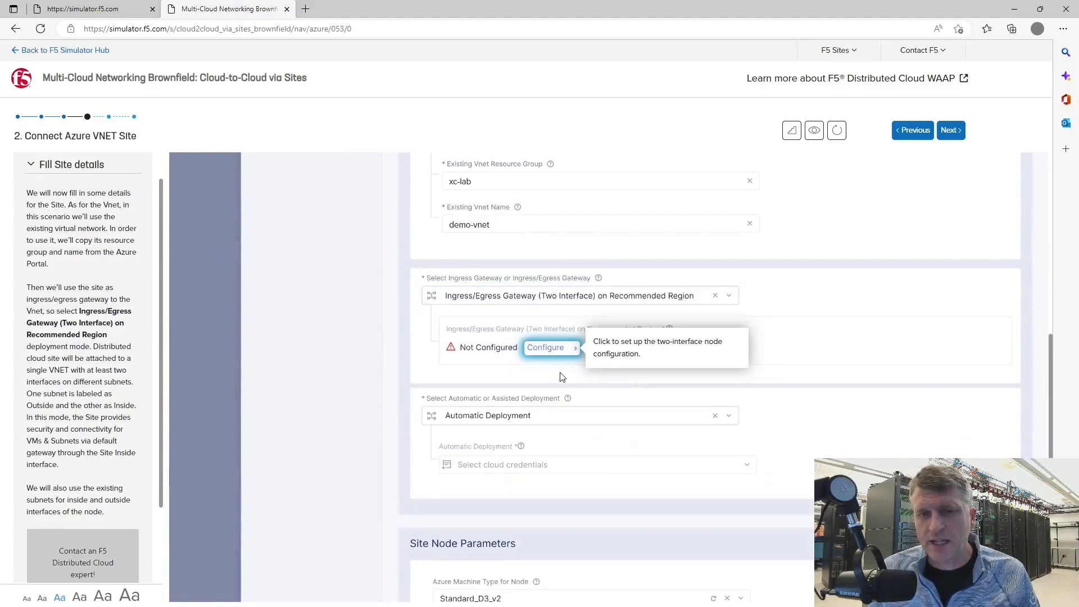
pyautogui.click(540, 349)
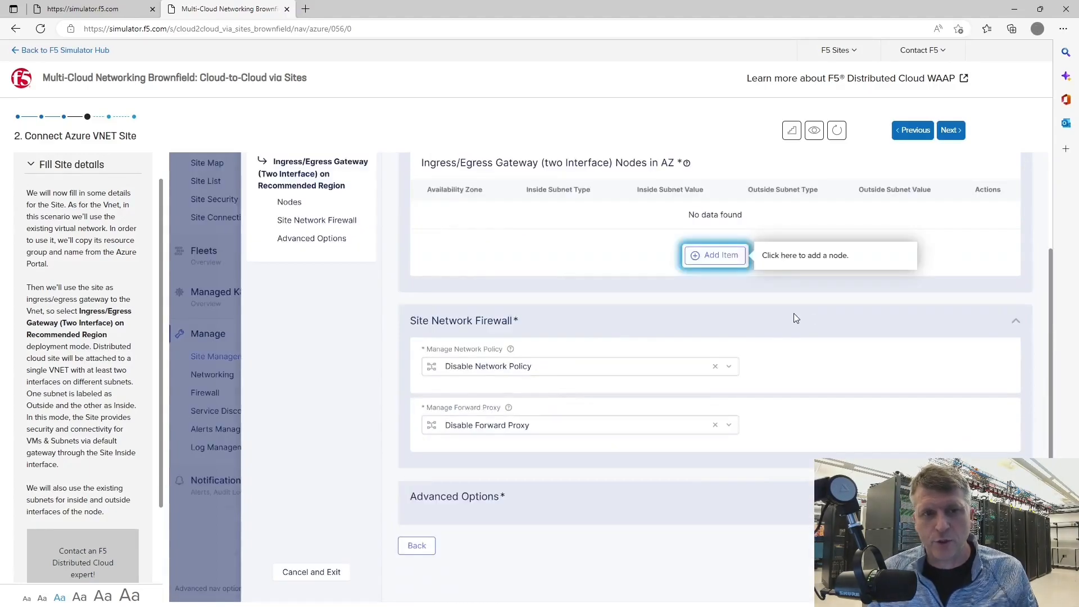
# - Start a new two-interface gateway node with 1 as its Azure AZ name
pyautogui.click(715, 255)
pyautogui.click(729, 187)
pyautogui.click(597, 204)
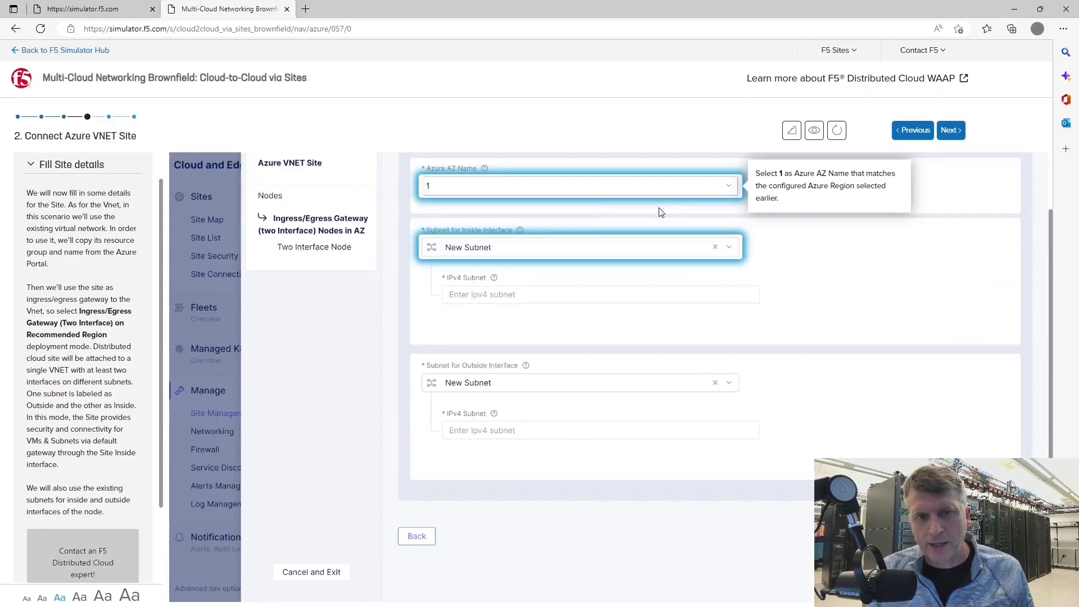
# - Assign the existing subnet named inside, copied from the Azure portal, to the node's inside interface
pyautogui.click(726, 249)
pyautogui.click(523, 318)
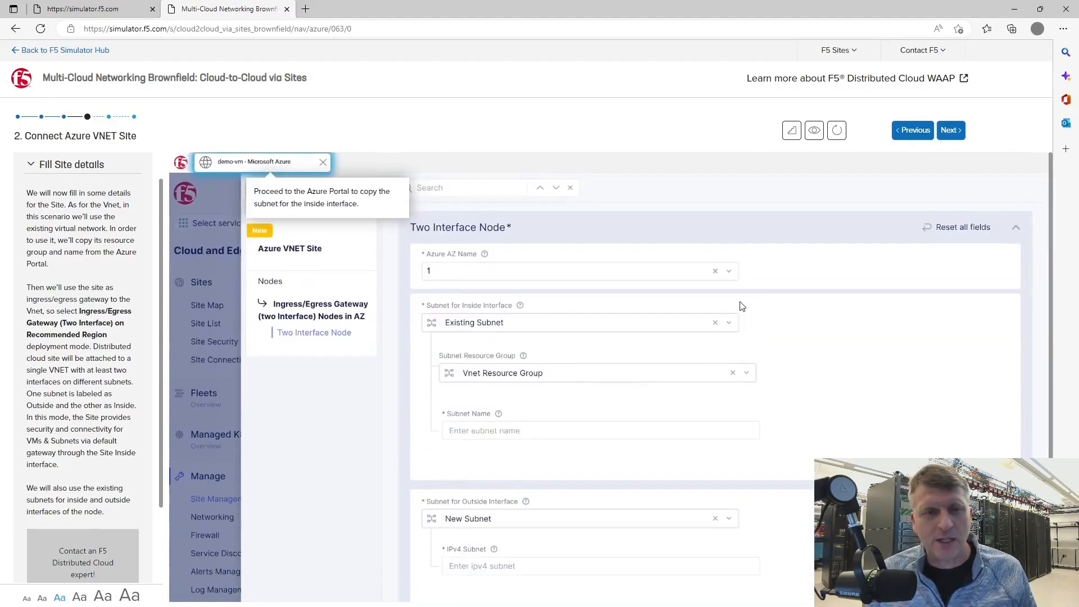
pyautogui.click(261, 166)
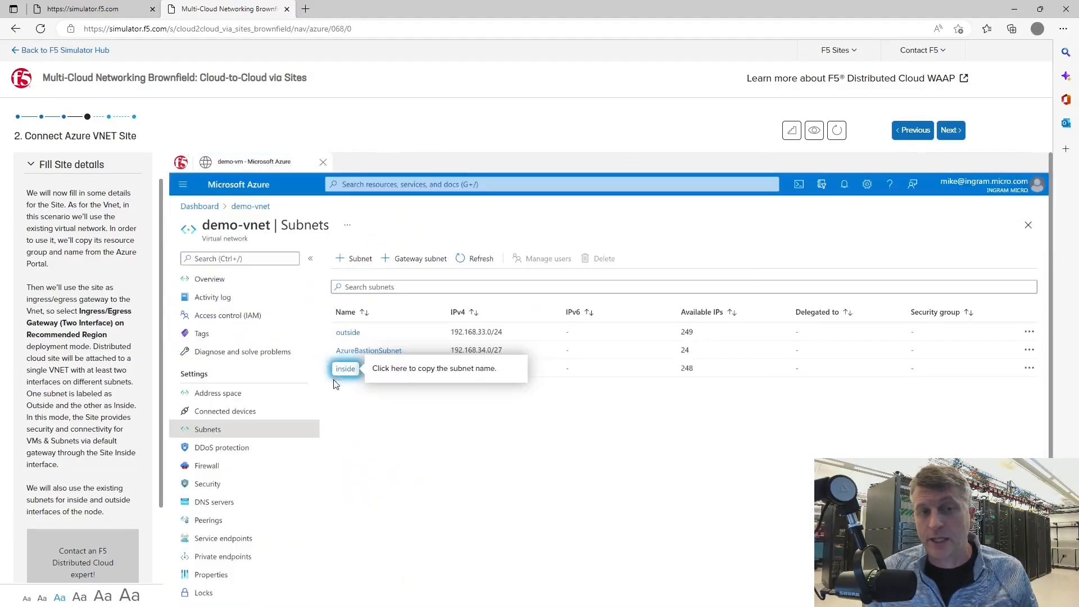
pyautogui.click(182, 164)
pyautogui.click(593, 418)
# - Assign the existing subnet named outside, copied from the Azure portal, to the outside interface and add the node
pyautogui.click(727, 484)
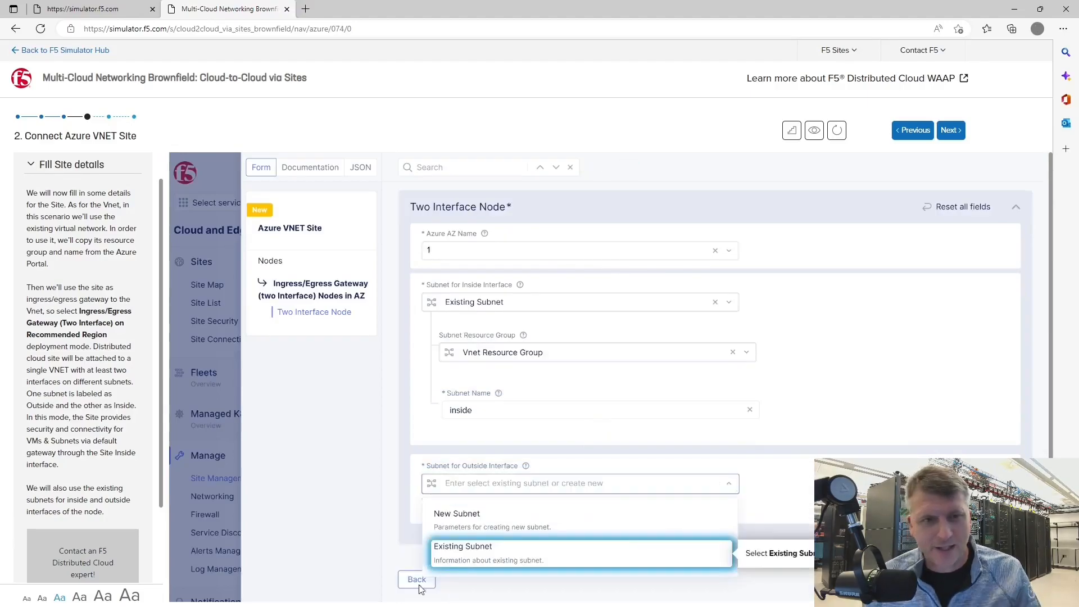
pyautogui.click(461, 559)
pyautogui.click(252, 164)
pyautogui.click(349, 333)
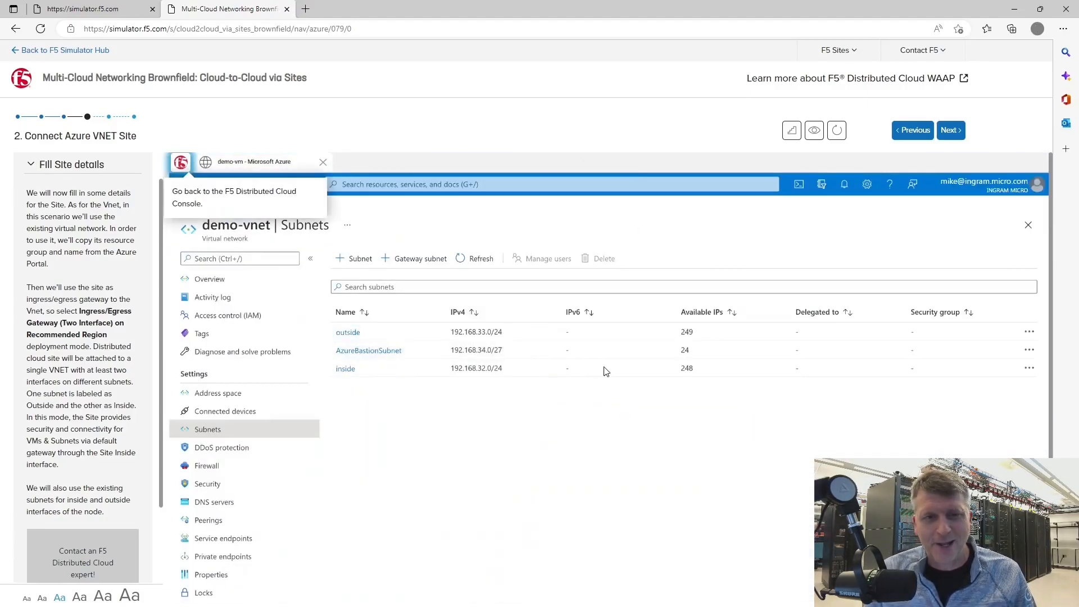
pyautogui.click(180, 164)
pyautogui.click(474, 456)
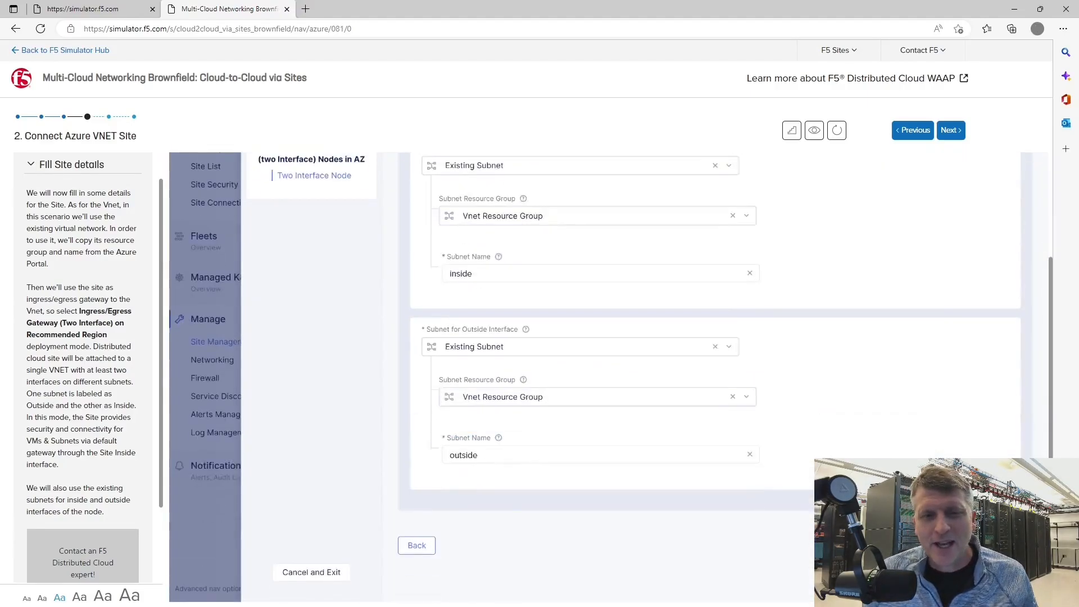
pyautogui.click(1012, 545)
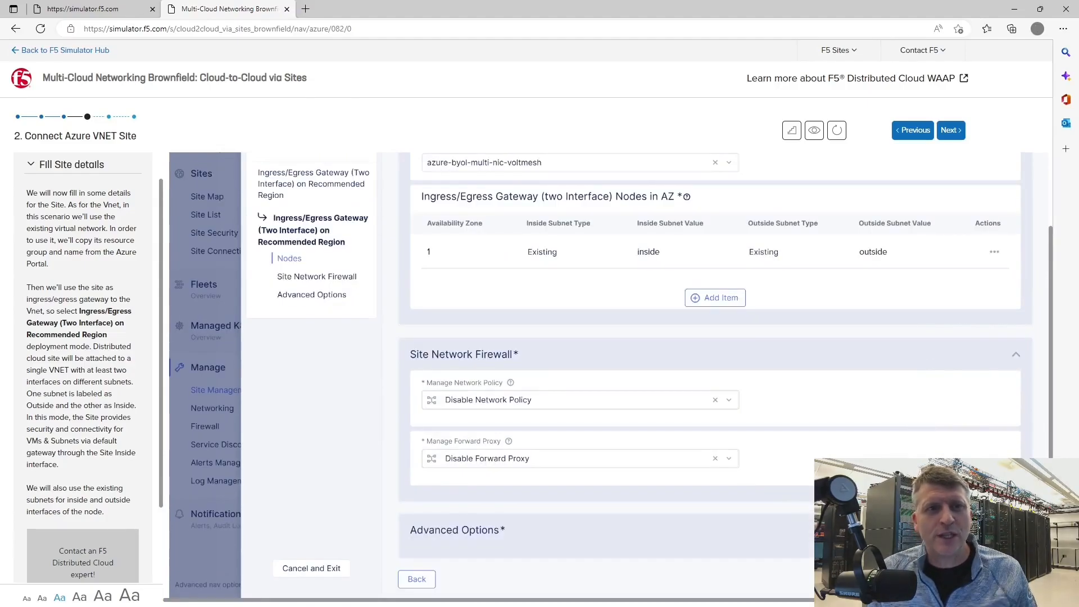
# - Enable global network connections in the gateway's advanced options and start adding a connection
pyautogui.click(1006, 530)
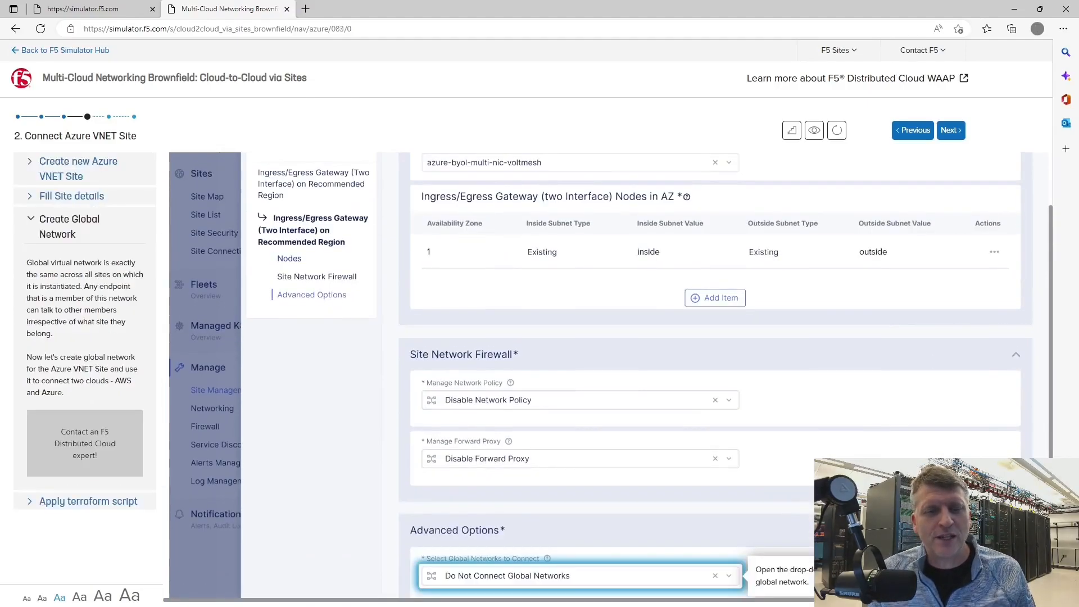
pyautogui.click(486, 580)
pyautogui.click(672, 449)
pyautogui.click(716, 501)
# - Create a global virtual network named BTC-vn1 for the connection and add that connection to the gateway
pyautogui.click(753, 250)
pyautogui.click(604, 310)
pyautogui.write('BTC')
pyautogui.scroll(-1, 614, 214)
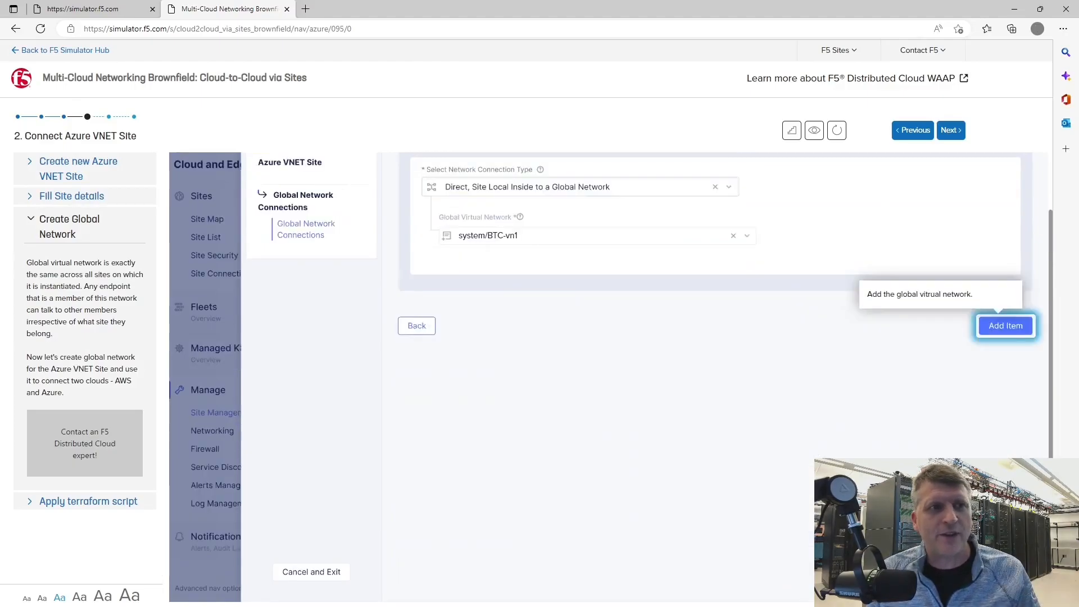
pyautogui.click(1000, 323)
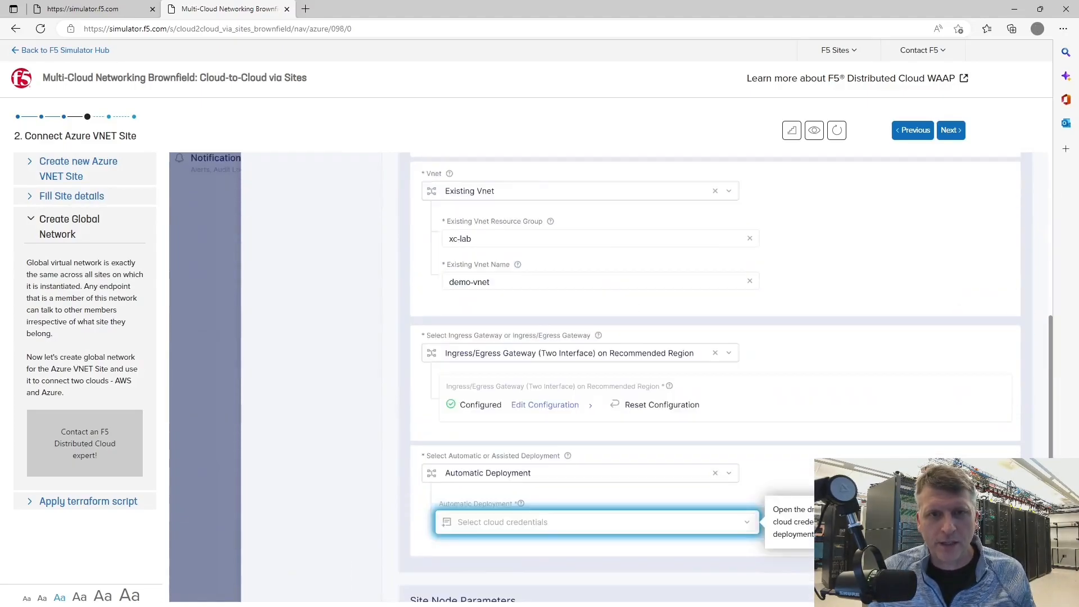
# - Choose the cloud credentials for automatic deployment and deploy the BTC-Azure1 site
pyautogui.click(748, 522)
pyautogui.click(466, 551)
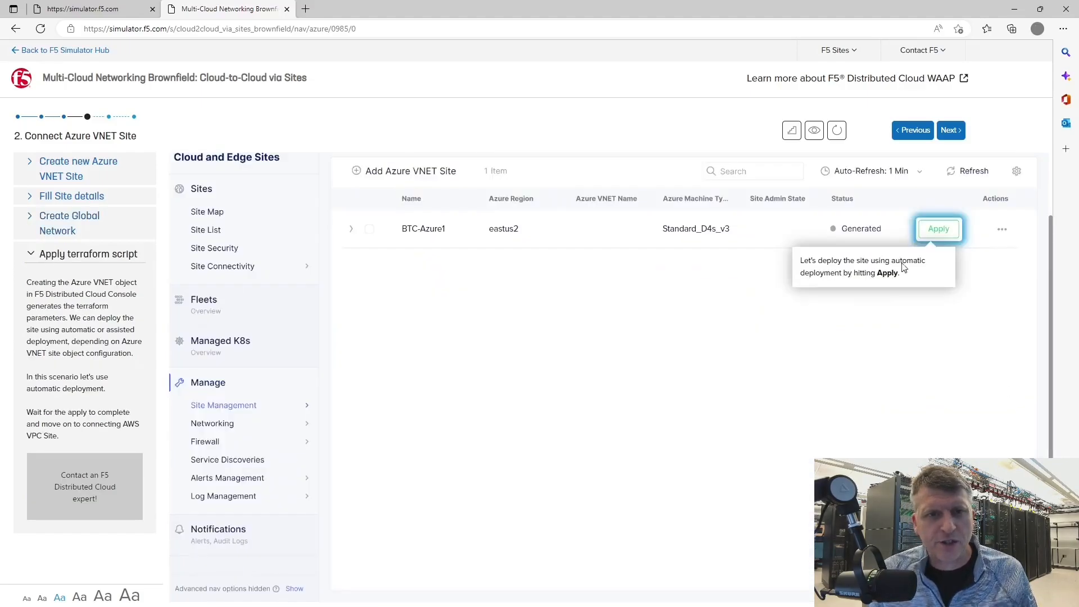
pyautogui.click(939, 228)
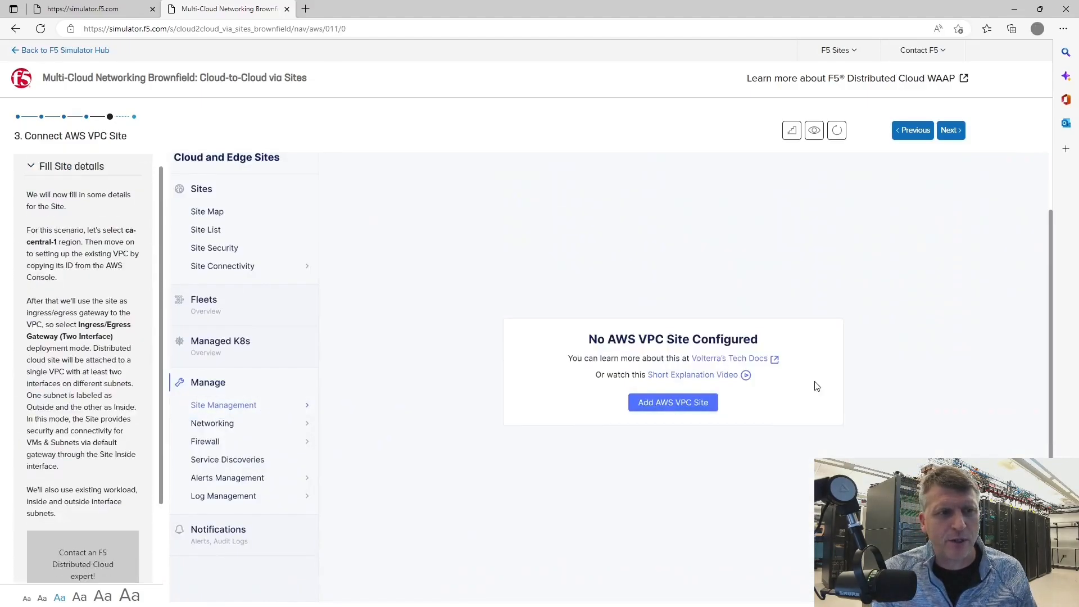
# - Create an AWS VPC site named BTC-aws1 in the ca-central-1 region
pyautogui.click(672, 400)
pyautogui.write('BTC-aws1')
pyautogui.click(472, 385)
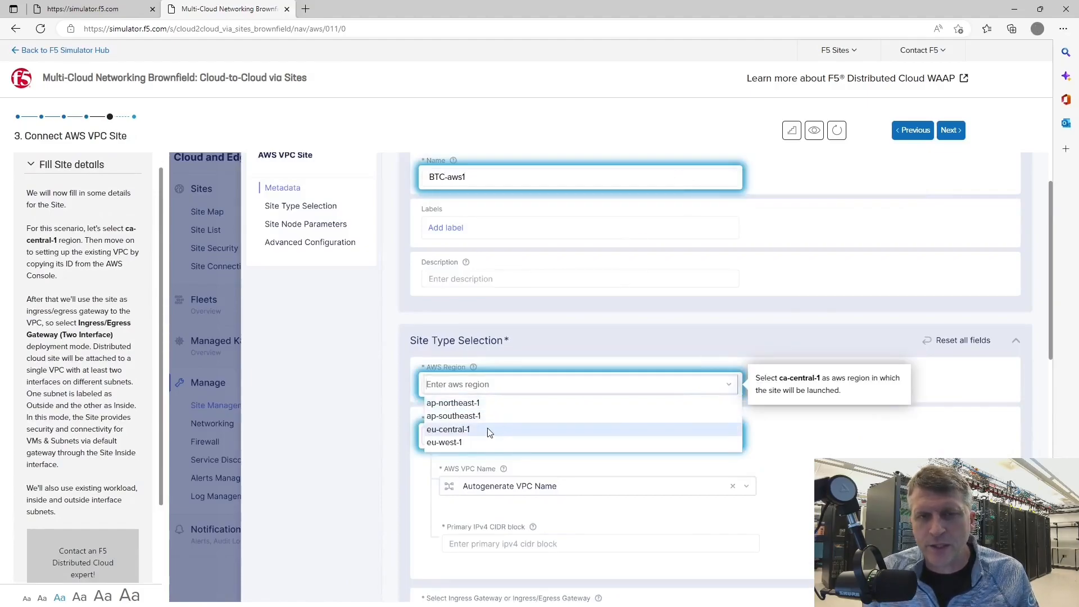
pyautogui.click(468, 422)
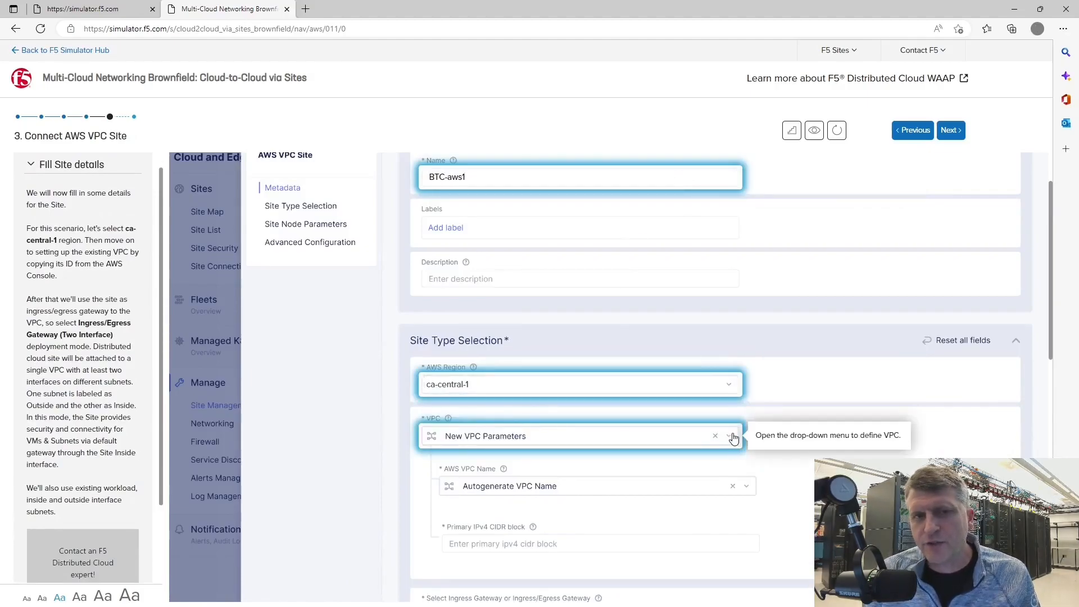
# - Attach the site to the existing VPC, using the VPC ID copied from the AWS Console
pyautogui.click(526, 441)
pyautogui.click(495, 507)
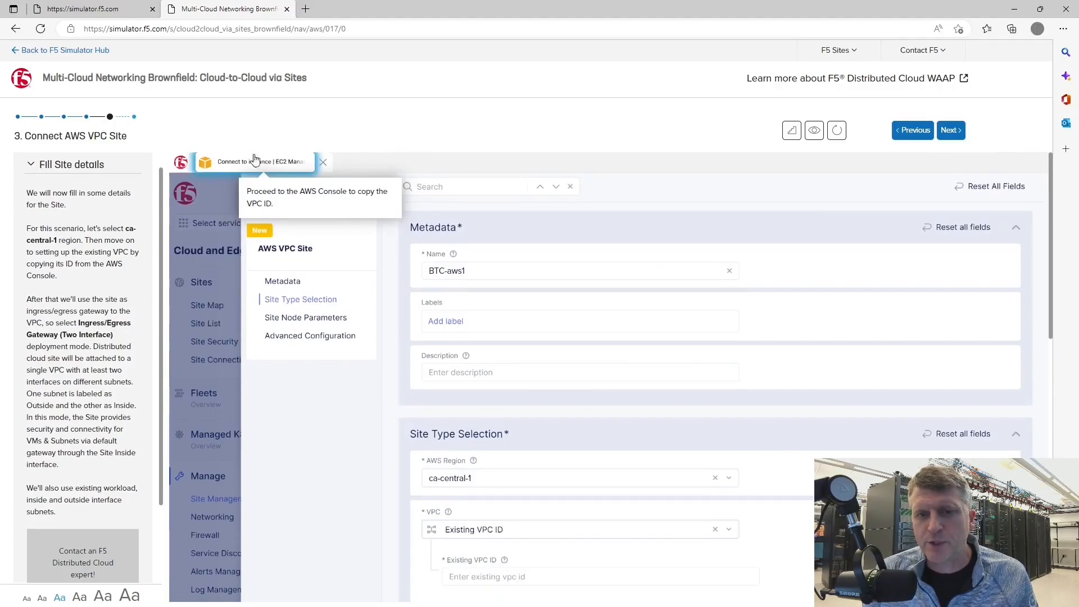
pyautogui.click(271, 167)
pyautogui.click(597, 291)
pyautogui.click(182, 163)
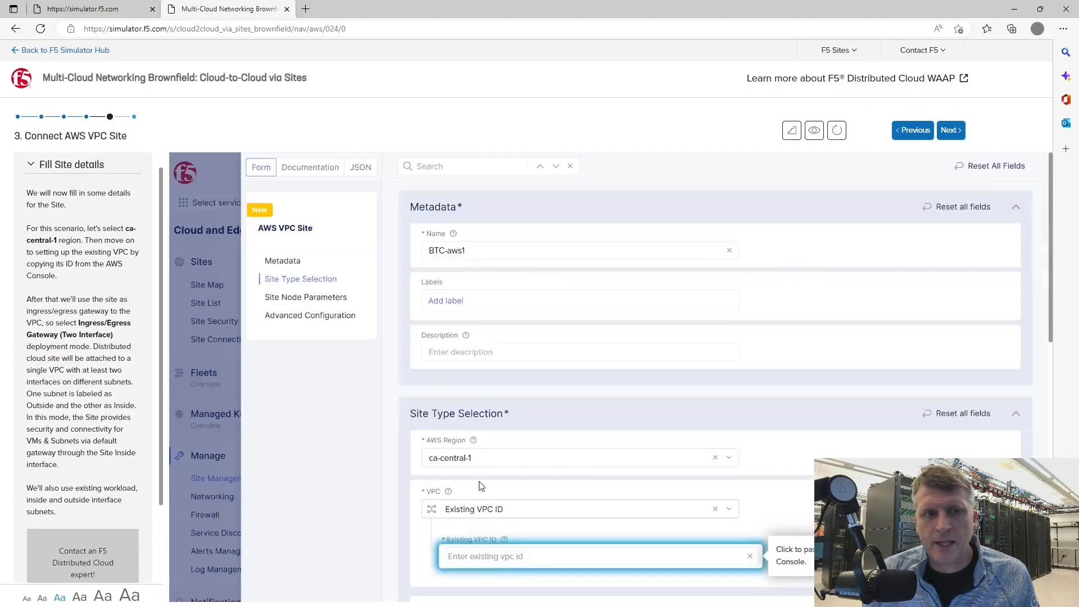
pyautogui.click(494, 556)
# - Configure the site as Ingress/Egress Gateway (Two Interface) and start a node in availability zone ca-central-1a
pyautogui.click(562, 192)
pyautogui.click(539, 254)
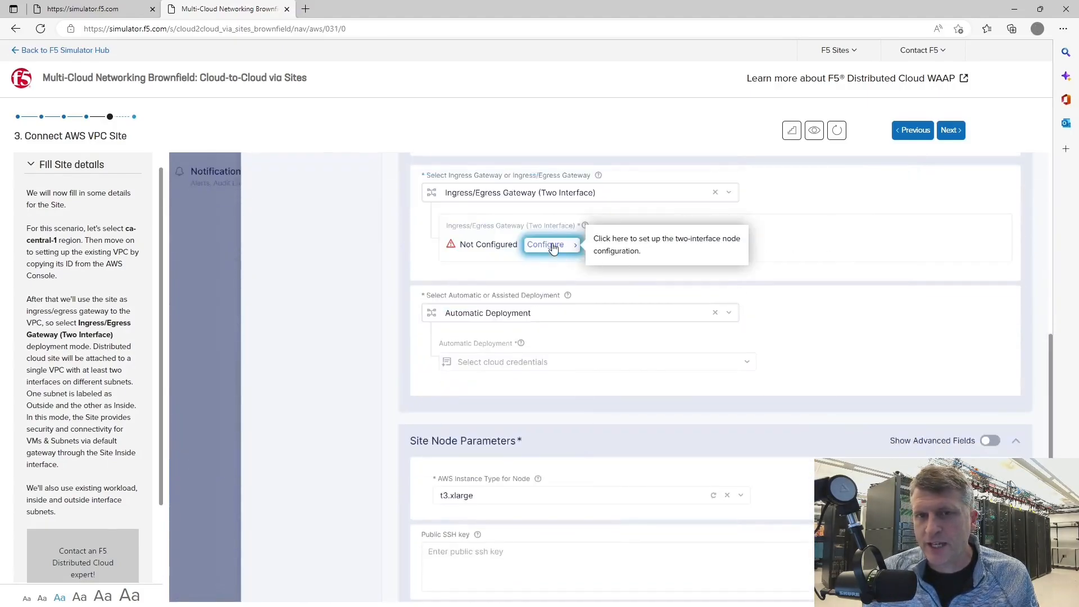
pyautogui.click(553, 248)
pyautogui.click(719, 274)
pyautogui.click(720, 194)
pyautogui.scroll(-5, 475, 234)
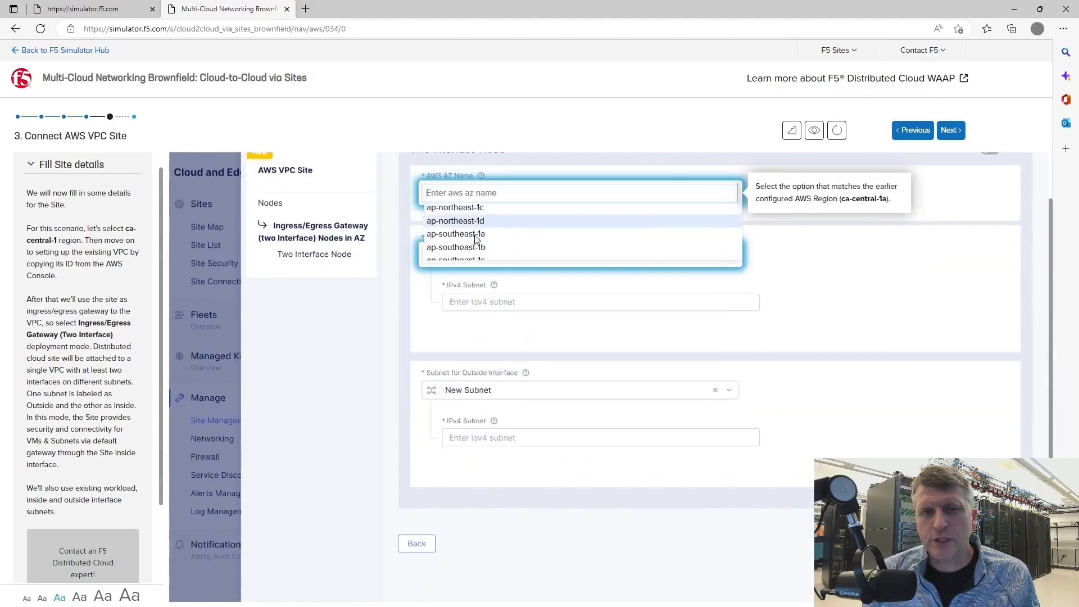
pyautogui.click(476, 230)
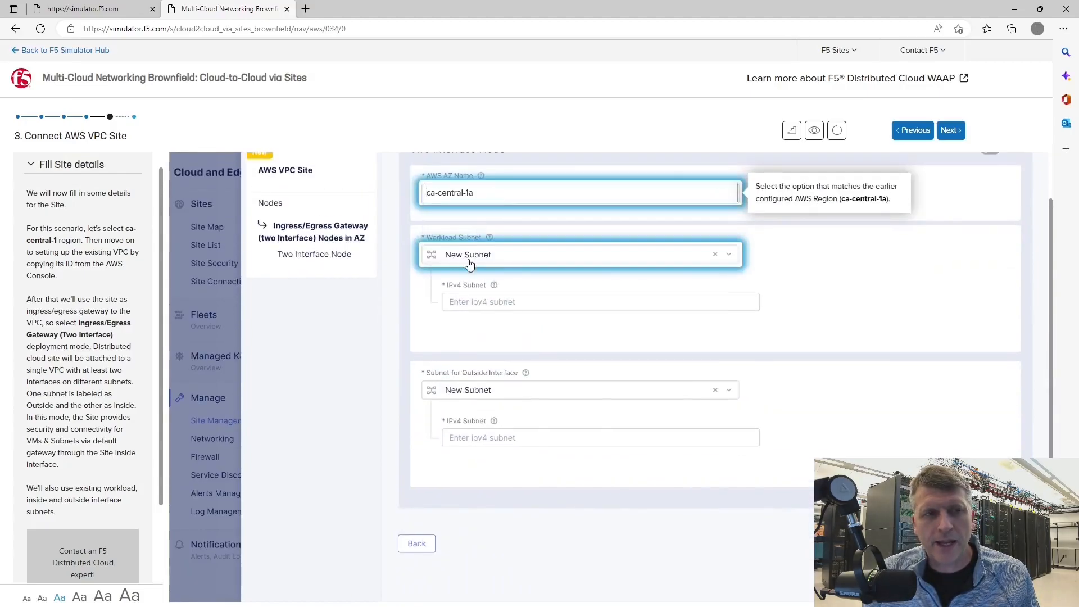
# - Set the node's workload subnet to the existing subnet-0096fd0a74686a11b, copied from the AWS Console
pyautogui.click(469, 251)
pyautogui.click(499, 315)
pyautogui.click(271, 170)
pyautogui.click(498, 306)
pyautogui.click(181, 163)
pyautogui.click(643, 358)
# - Show the node's advanced fields and assign the existing subnet-017b3edc9da64dee5, copied from the AWS Console, to the inside interface
pyautogui.click(990, 206)
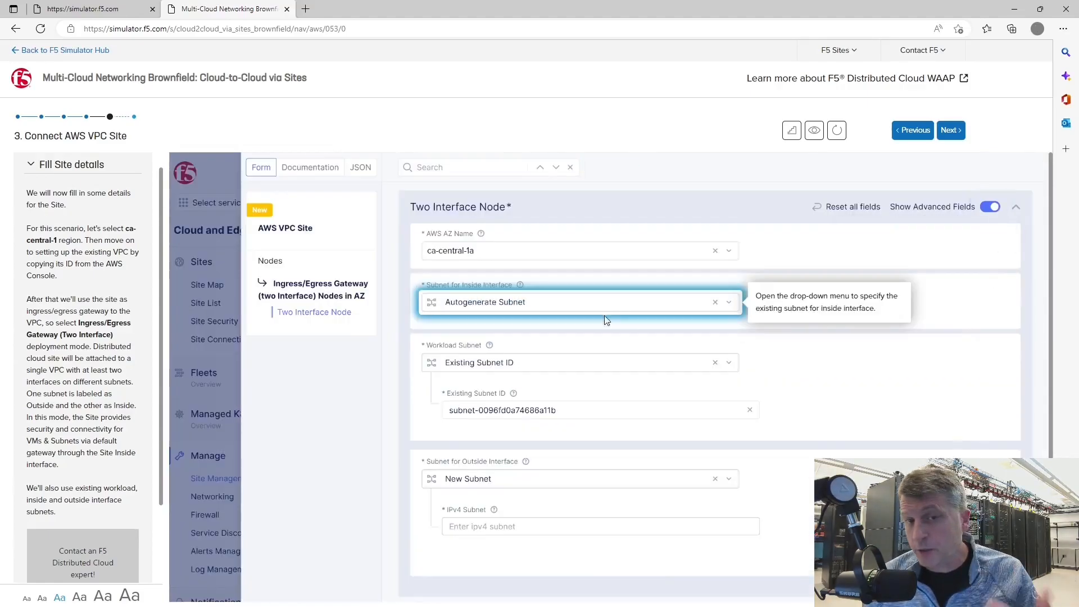
pyautogui.click(539, 303)
pyautogui.click(482, 372)
pyautogui.click(565, 356)
pyautogui.click(695, 405)
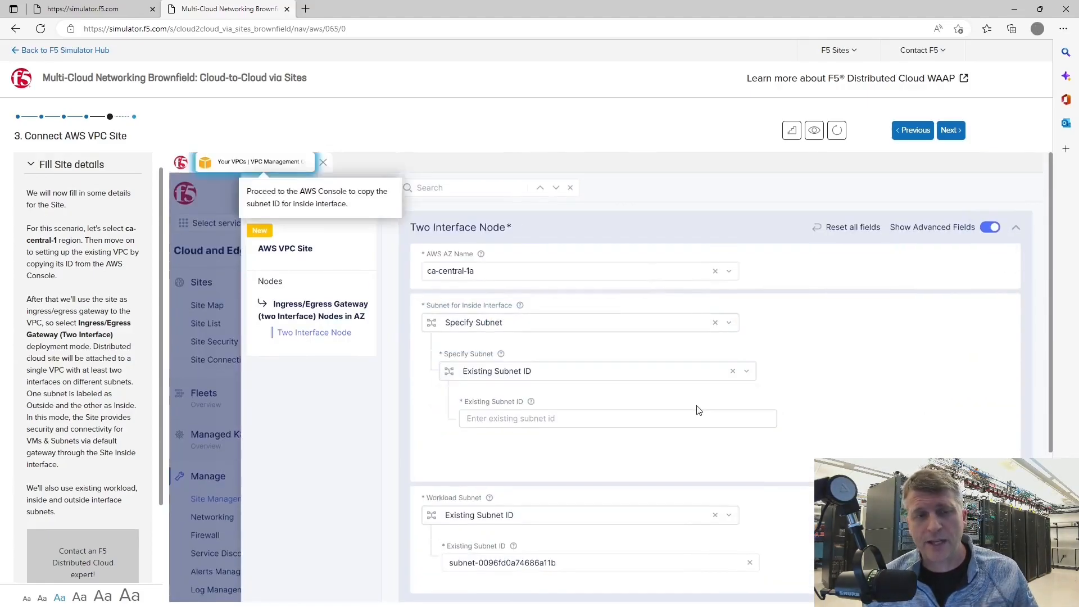
pyautogui.click(294, 168)
pyautogui.click(490, 290)
pyautogui.click(182, 163)
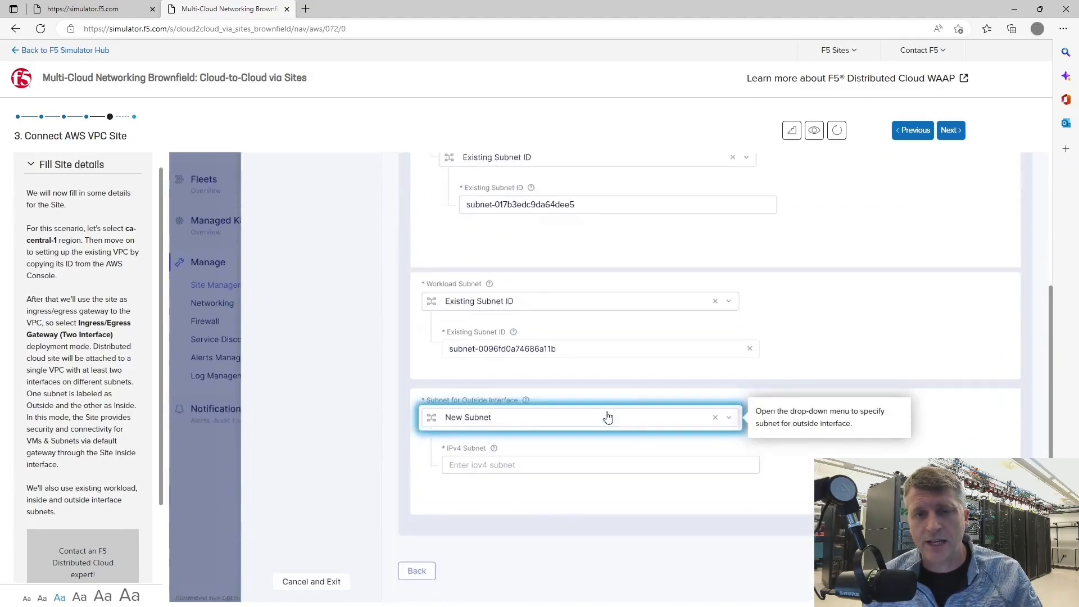
# - Assign the existing subnet-0c6591997b64775a5, copied from the AWS Console, to the outside interface and add the node
pyautogui.click(470, 412)
pyautogui.click(677, 442)
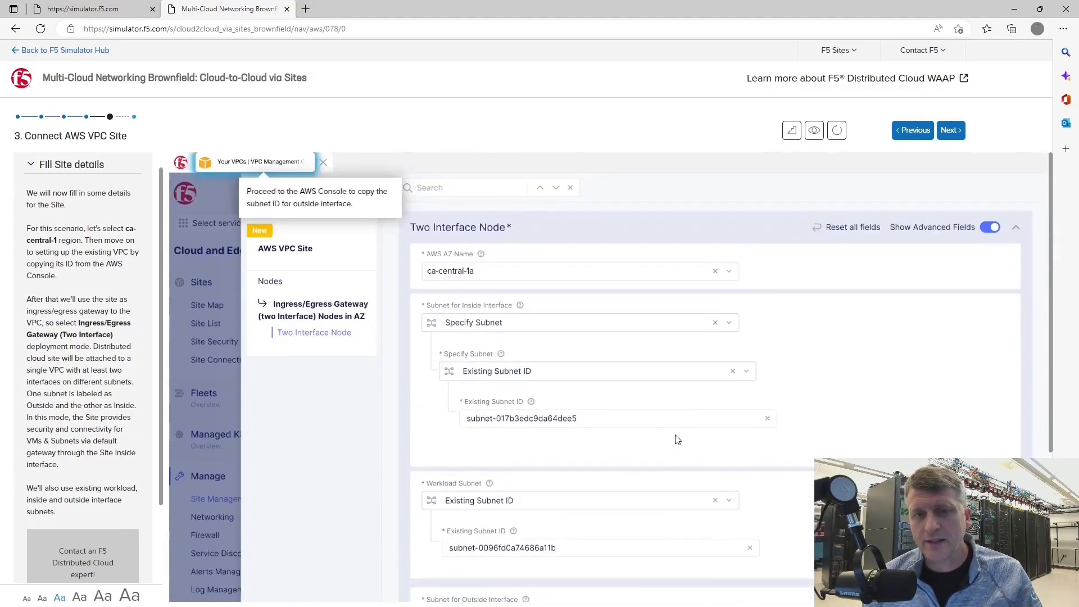
pyautogui.click(269, 165)
pyautogui.click(508, 321)
pyautogui.click(182, 164)
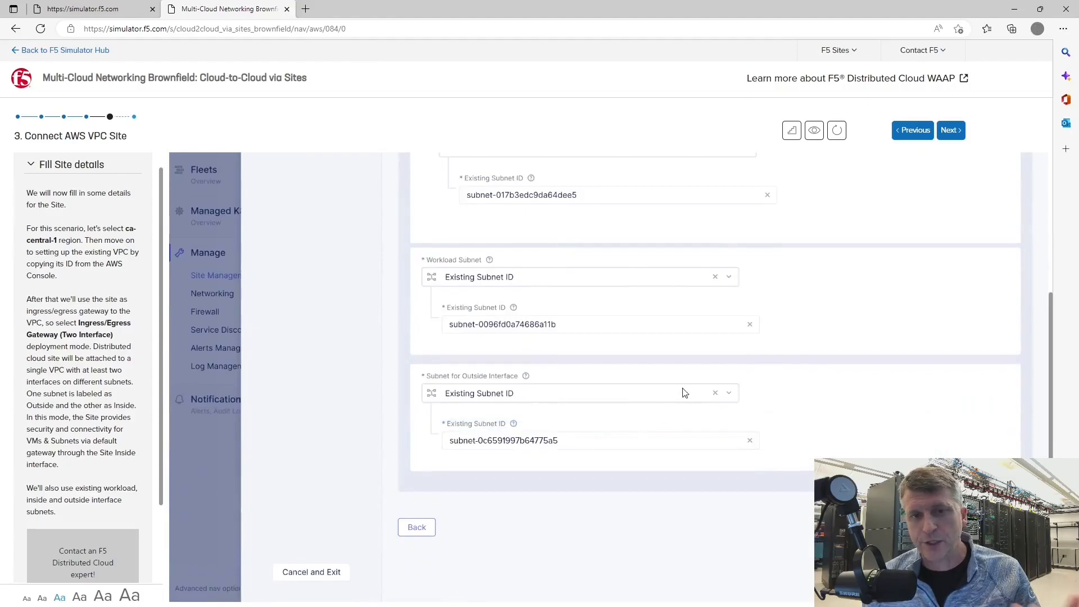
pyautogui.click(1005, 527)
# - Connect the gateway's site local inside network directly to the existing global virtual network BTC-vn1 and apply the gateway configuration
pyautogui.click(980, 493)
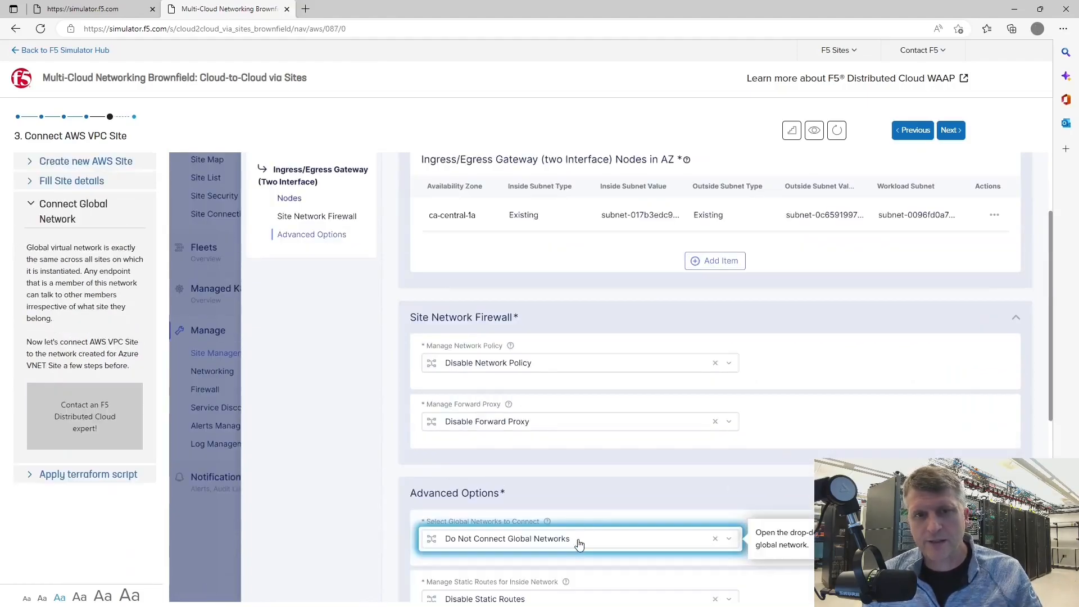
pyautogui.click(578, 543)
pyautogui.click(489, 225)
pyautogui.click(713, 279)
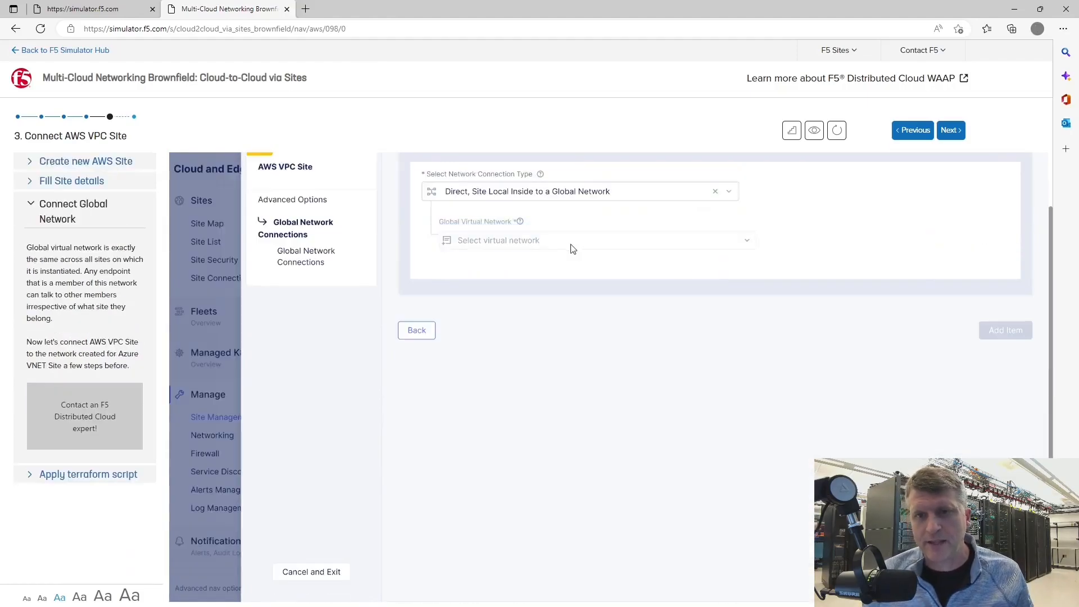
pyautogui.click(571, 242)
pyautogui.click(489, 276)
pyautogui.click(1003, 330)
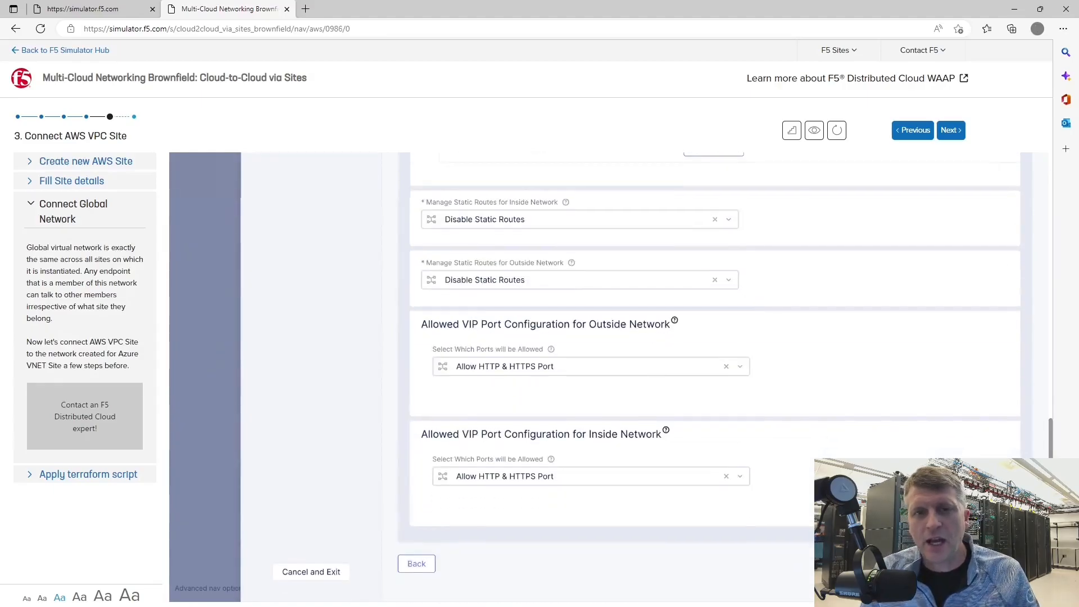
pyautogui.click(1007, 563)
# - Choose the cloud credentials for automatic deployment, deploy the BTC-aws1 site, and open the site list
pyautogui.click(545, 196)
pyautogui.click(481, 225)
pyautogui.click(999, 572)
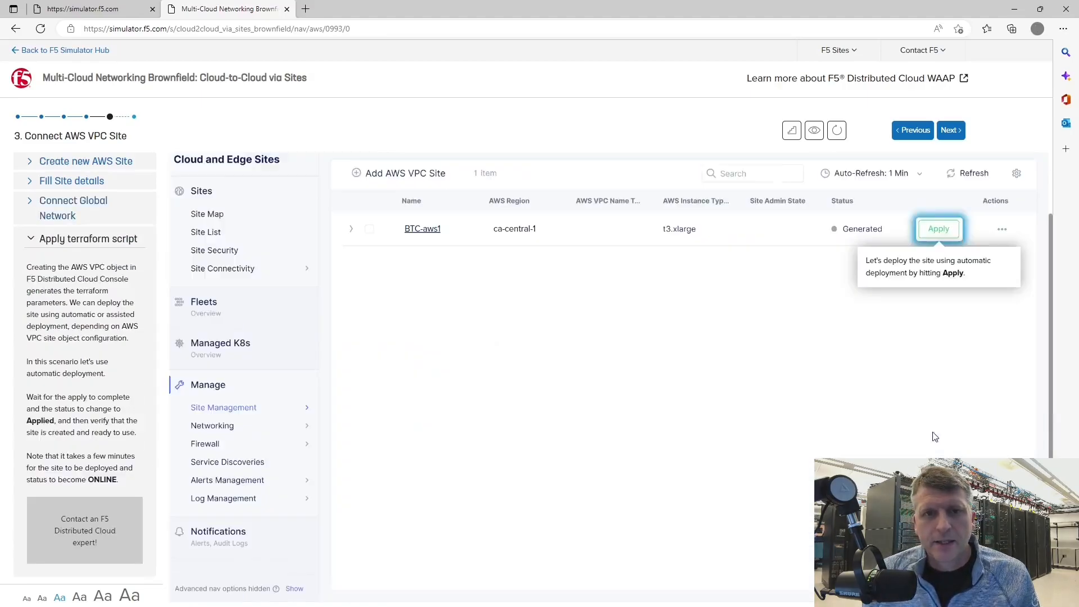
pyautogui.click(939, 228)
pyautogui.click(189, 236)
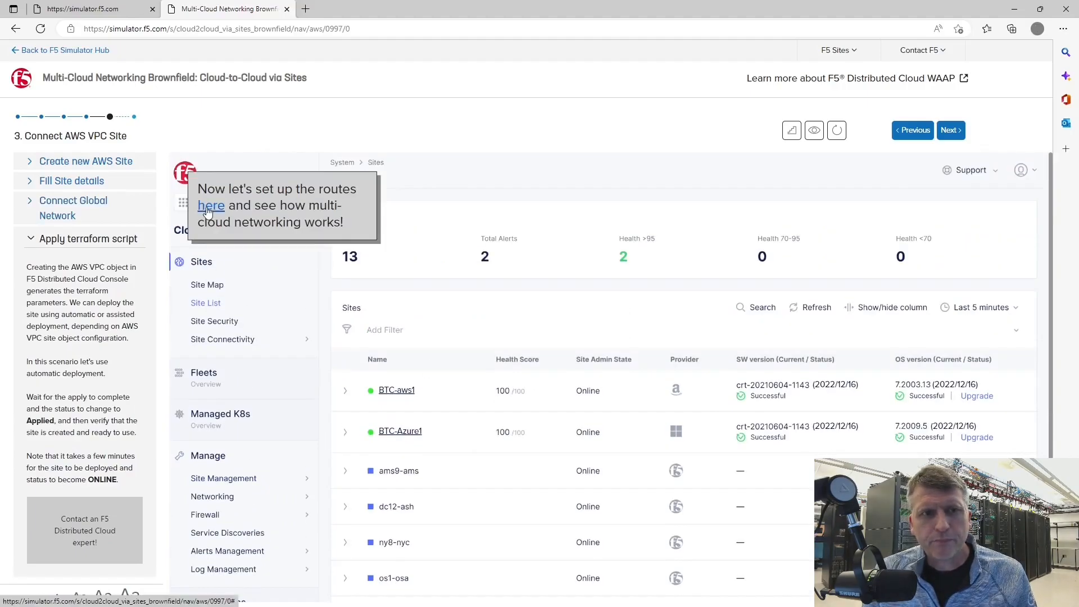
# - Proceed to the Azure portal, create a route table named BTC-rt1 in the xc-lab resource group, and open it
pyautogui.click(212, 209)
pyautogui.click(358, 240)
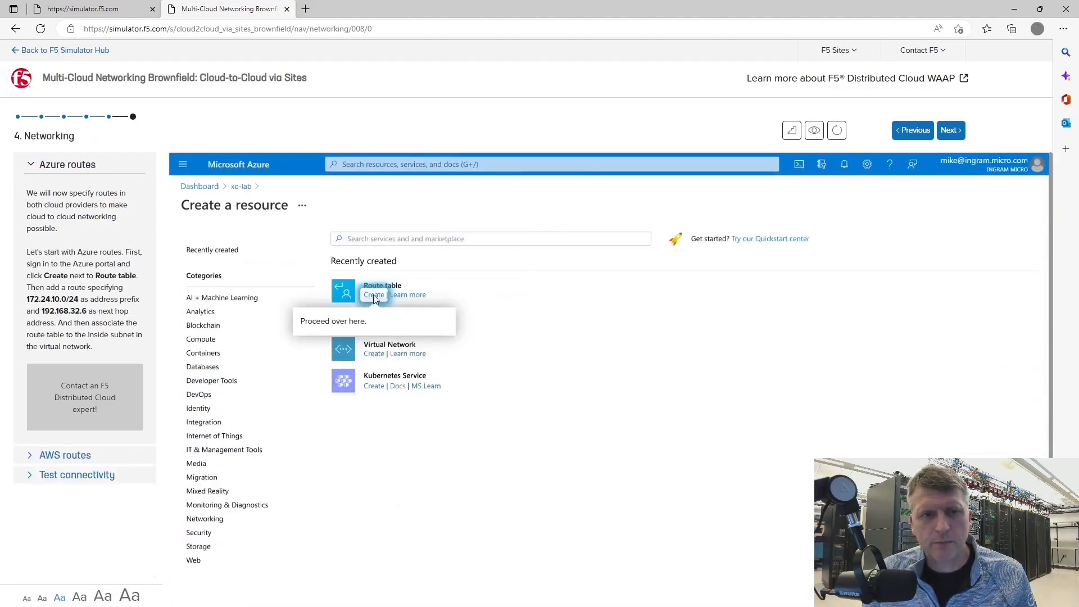
pyautogui.click(374, 296)
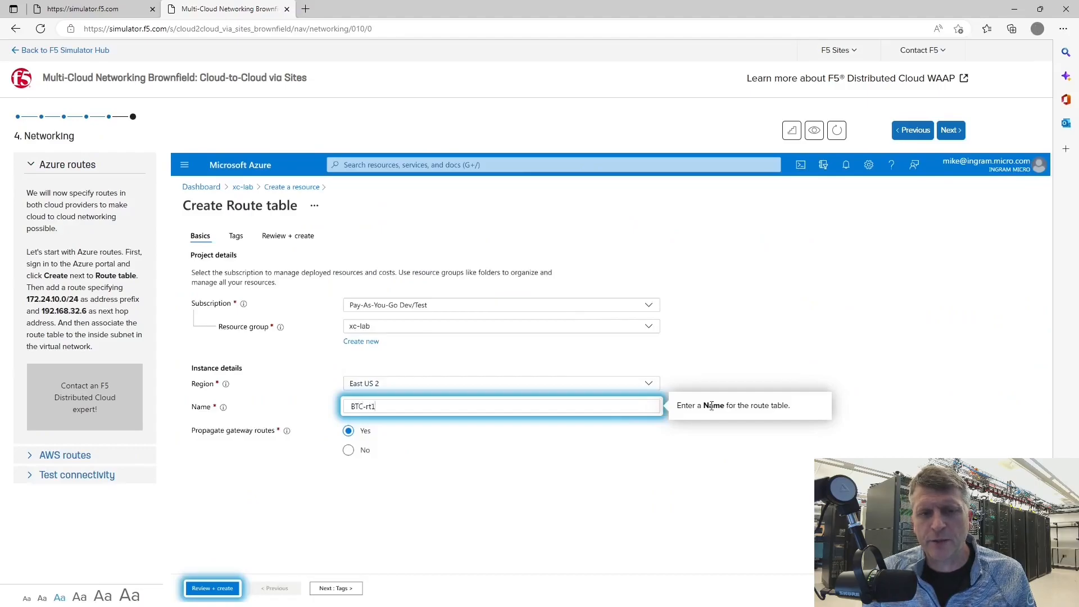
pyautogui.click(212, 587)
pyautogui.click(600, 534)
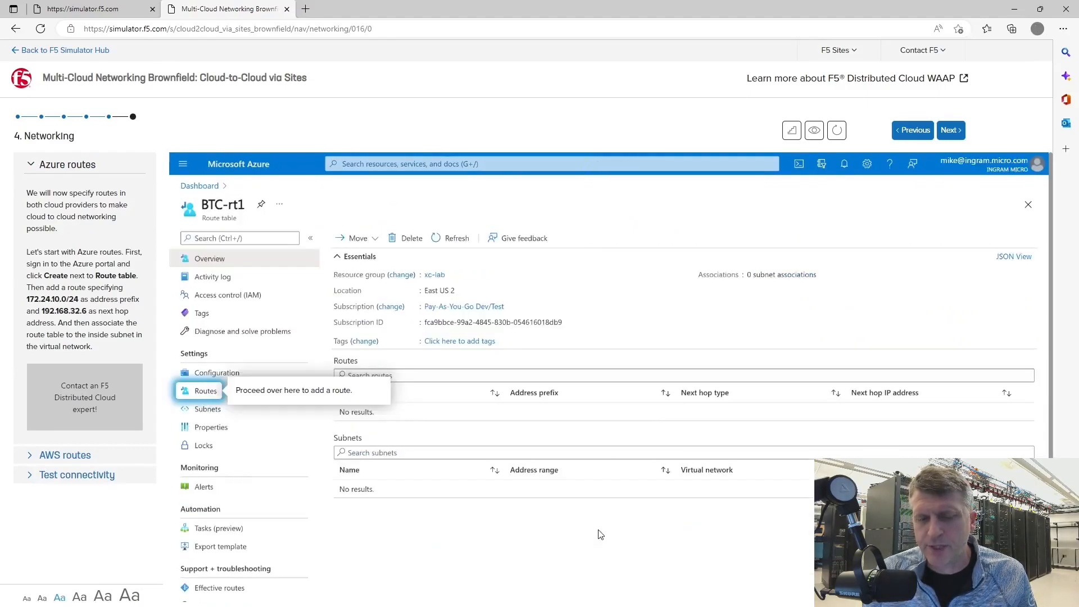
# - Add route BTC-R1 to the route table with address prefix 172.24.10.0/24, next hop type Virtual appliance, and next hop address 192.168.32.6
pyautogui.click(205, 390)
pyautogui.click(364, 247)
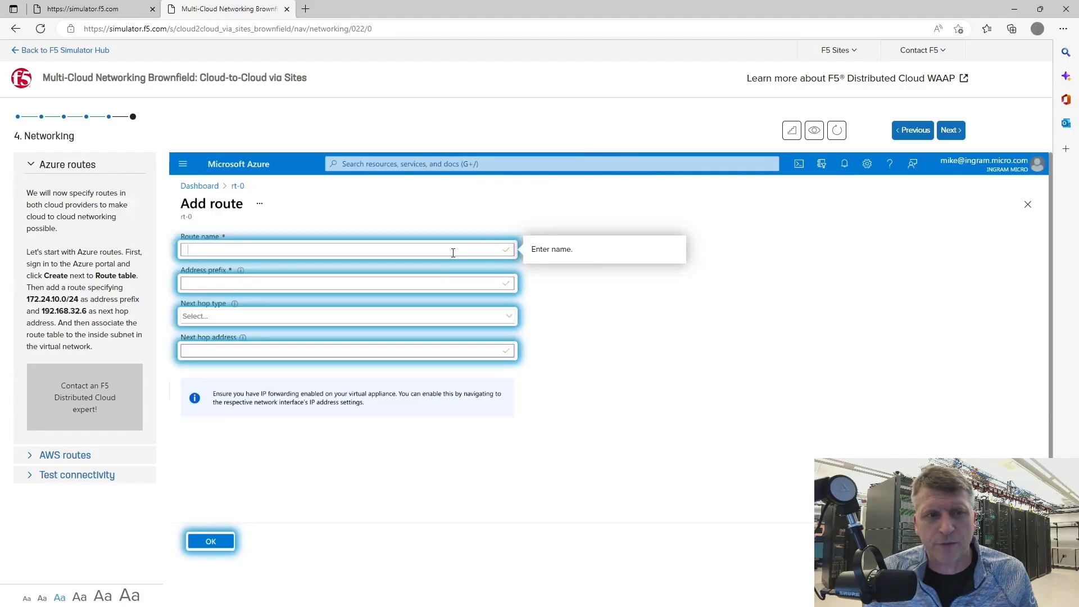
pyautogui.write('BTC-R1')
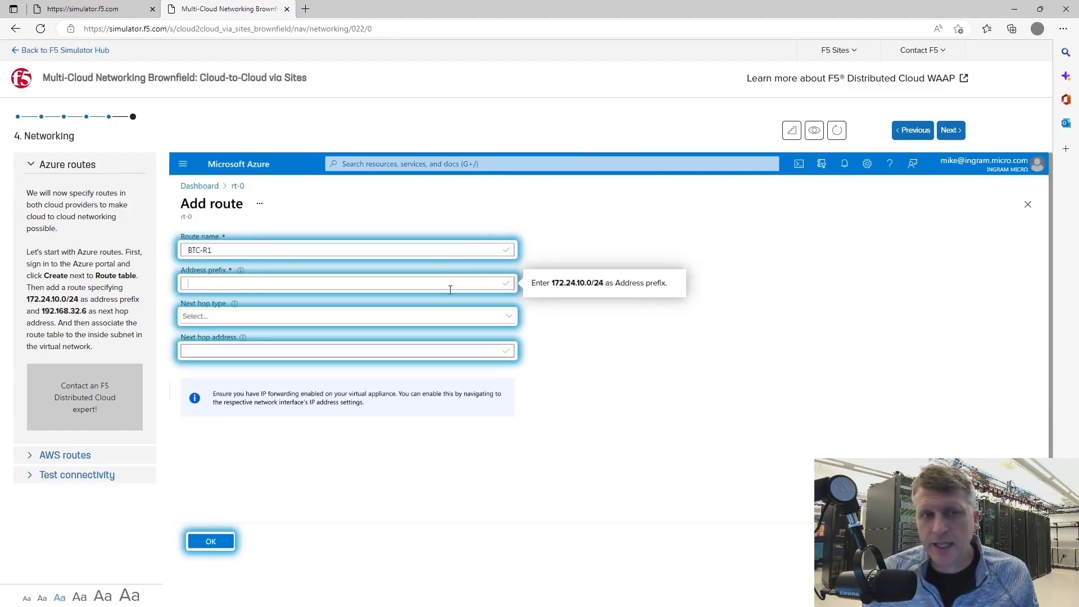
pyautogui.click(382, 283)
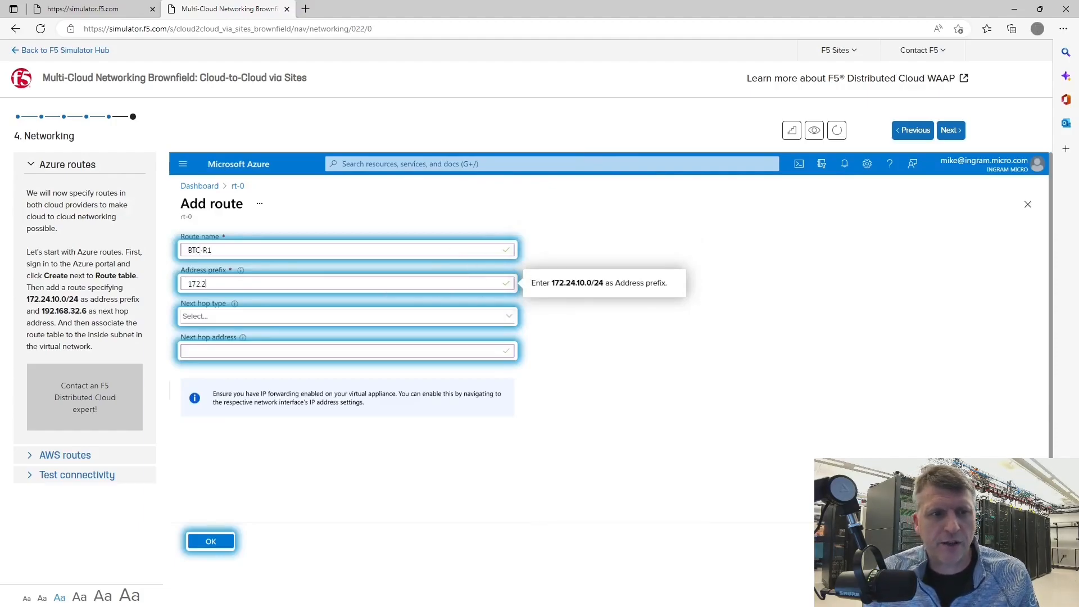
pyautogui.write('/24')
pyautogui.click(213, 316)
pyautogui.click(213, 354)
pyautogui.click(214, 279)
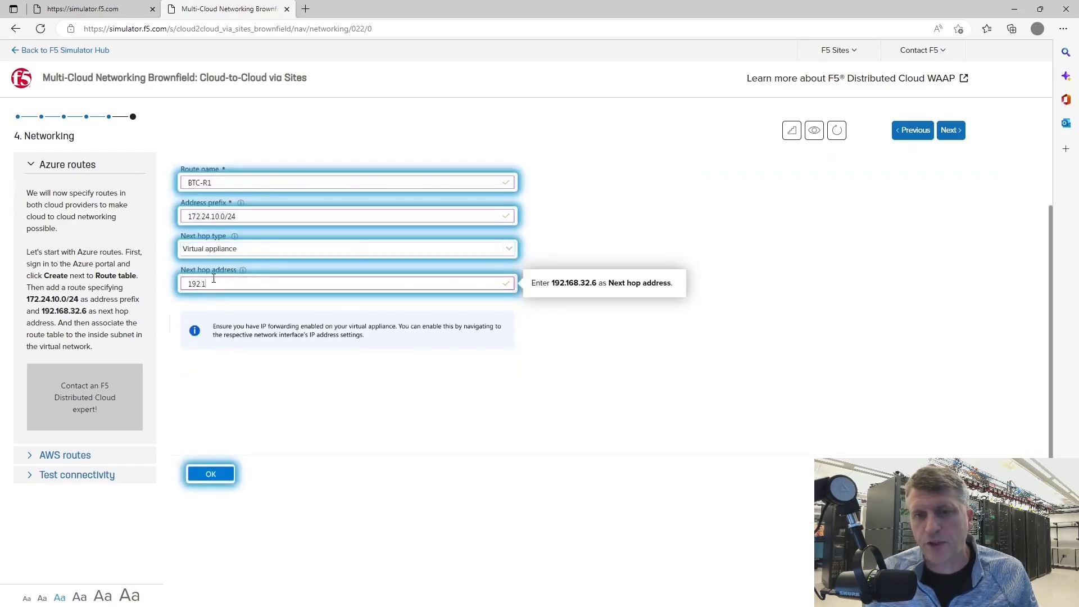
pyautogui.click(205, 478)
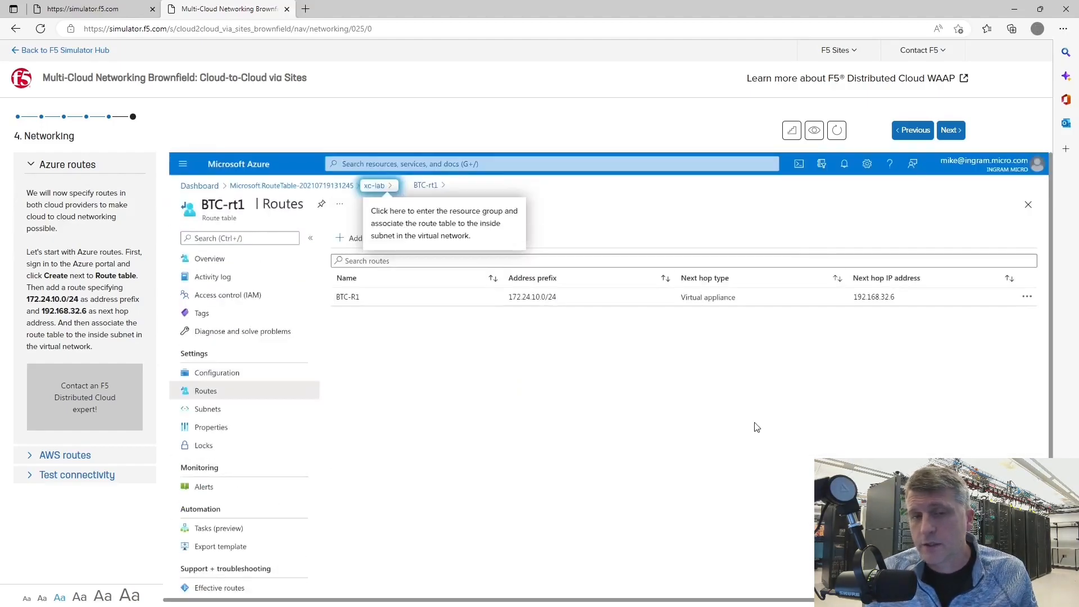
# - Associate security-group and route table BTC-rt1 with the inside subnet of demo-vnet and save the subnet
pyautogui.click(386, 191)
pyautogui.click(190, 410)
pyautogui.click(345, 349)
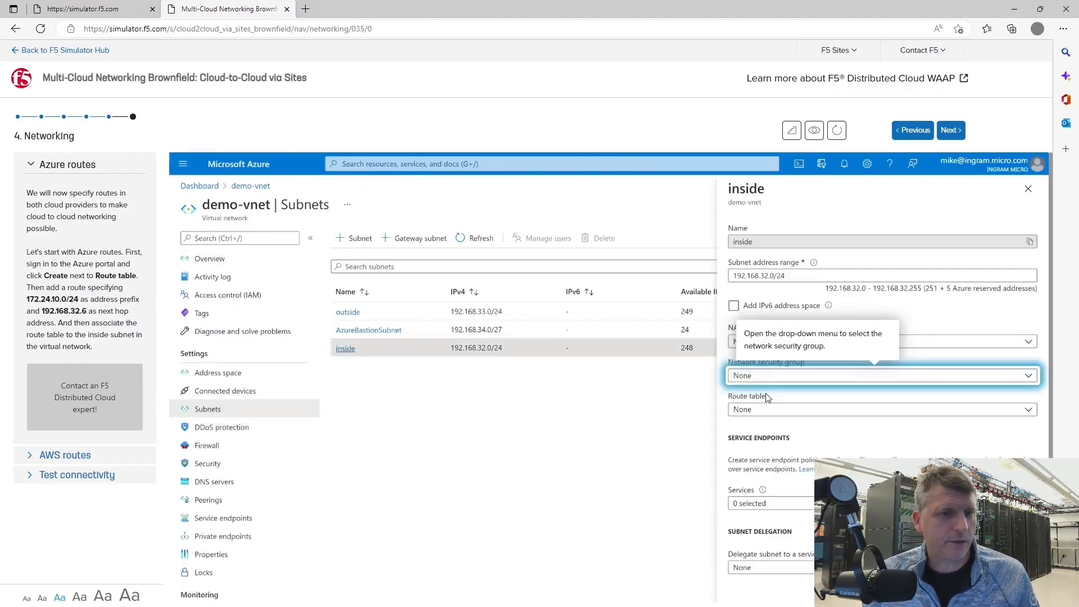
pyautogui.click(741, 376)
pyautogui.click(752, 448)
pyautogui.click(751, 410)
pyautogui.click(854, 448)
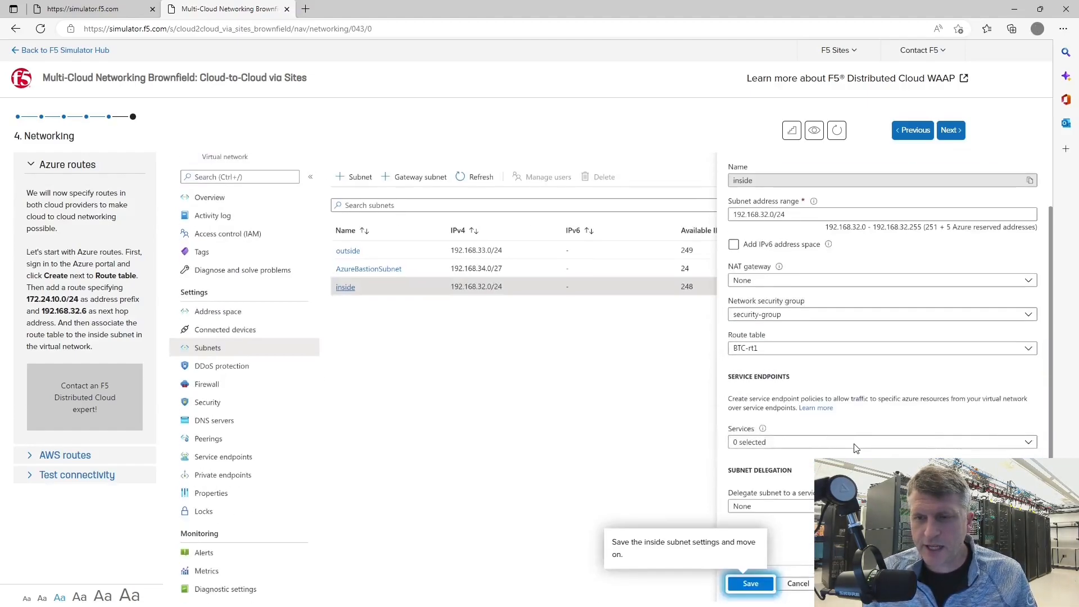
pyautogui.click(752, 590)
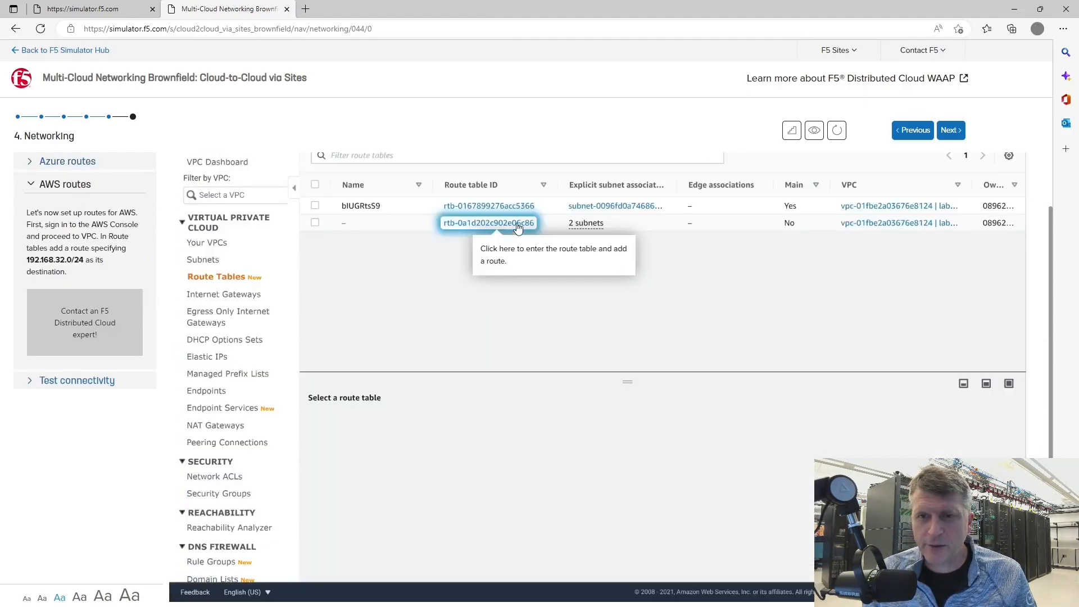
# - Add a route for 192.168.32.0/24 targeting eni-0c6aeccef13cb2396 to the AWS route table associated with two subnets, and save it
pyautogui.click(518, 227)
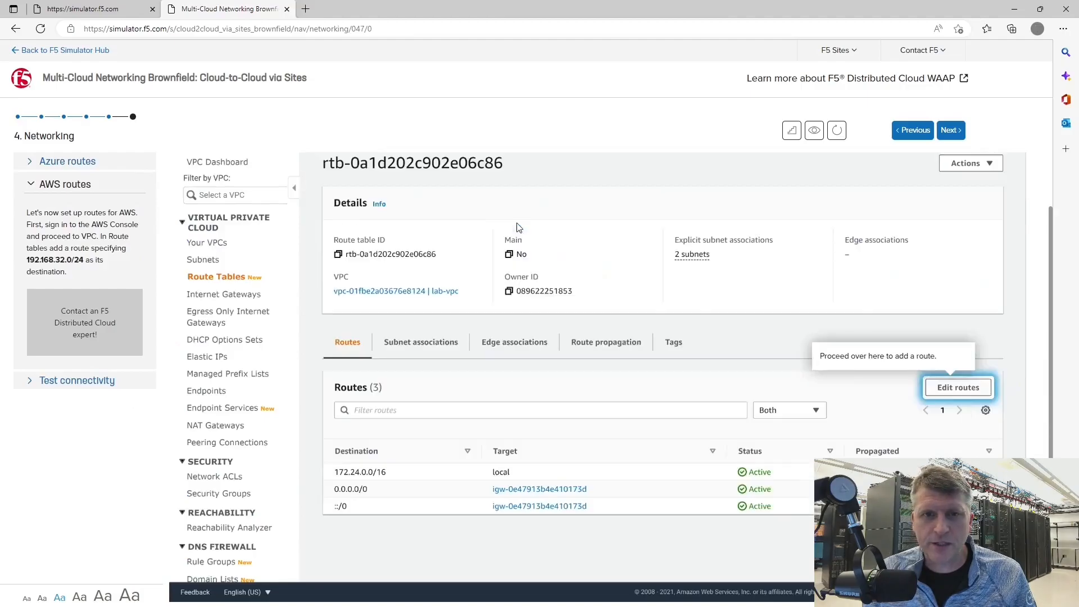
pyautogui.click(958, 389)
pyautogui.click(247, 330)
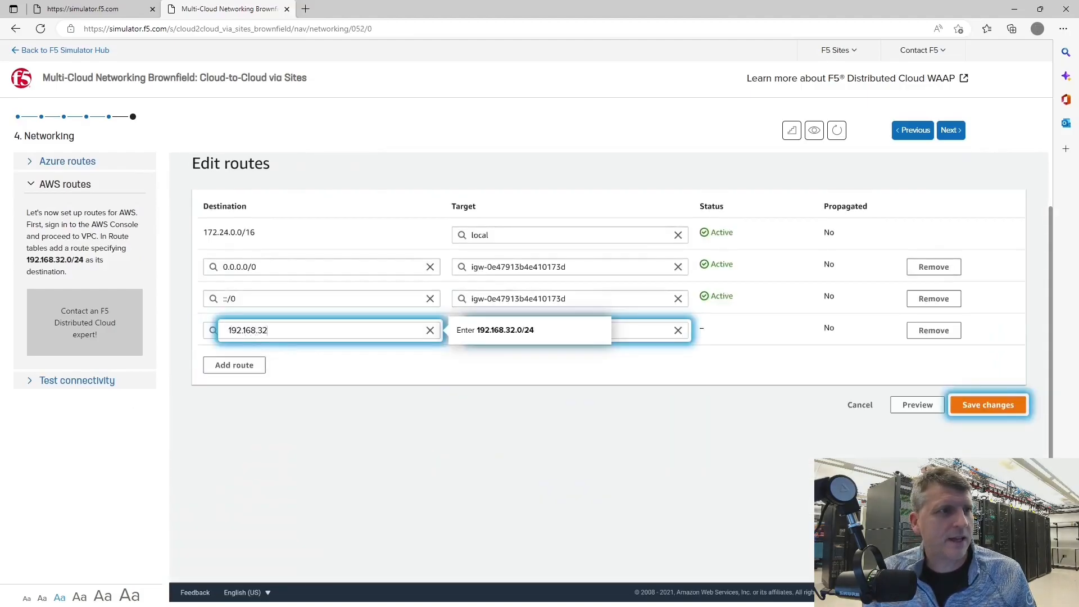
pyautogui.press('Tab')
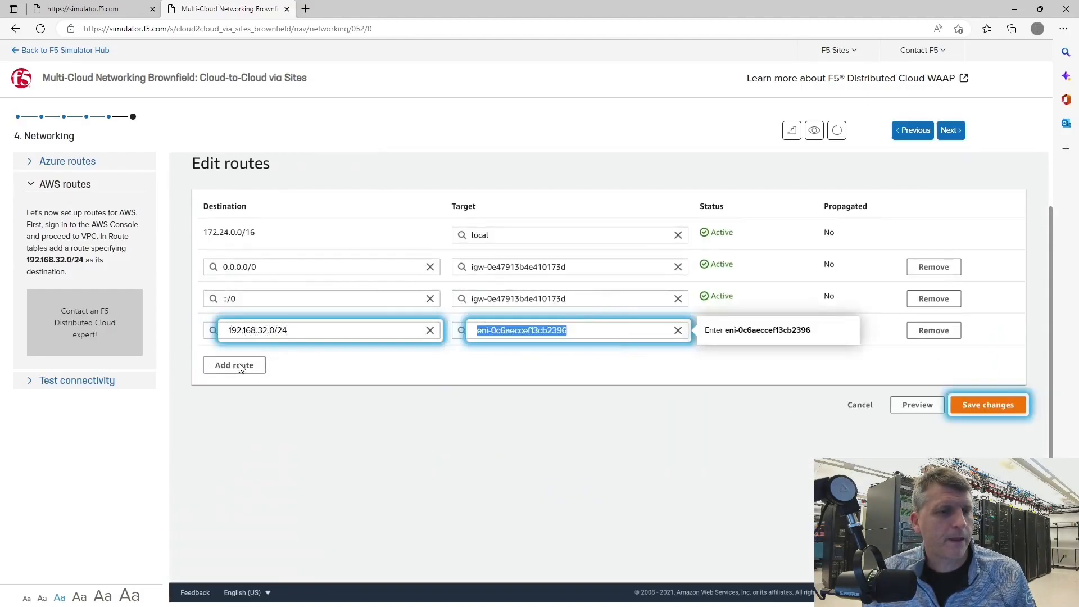
pyautogui.press('Return')
pyautogui.click(983, 405)
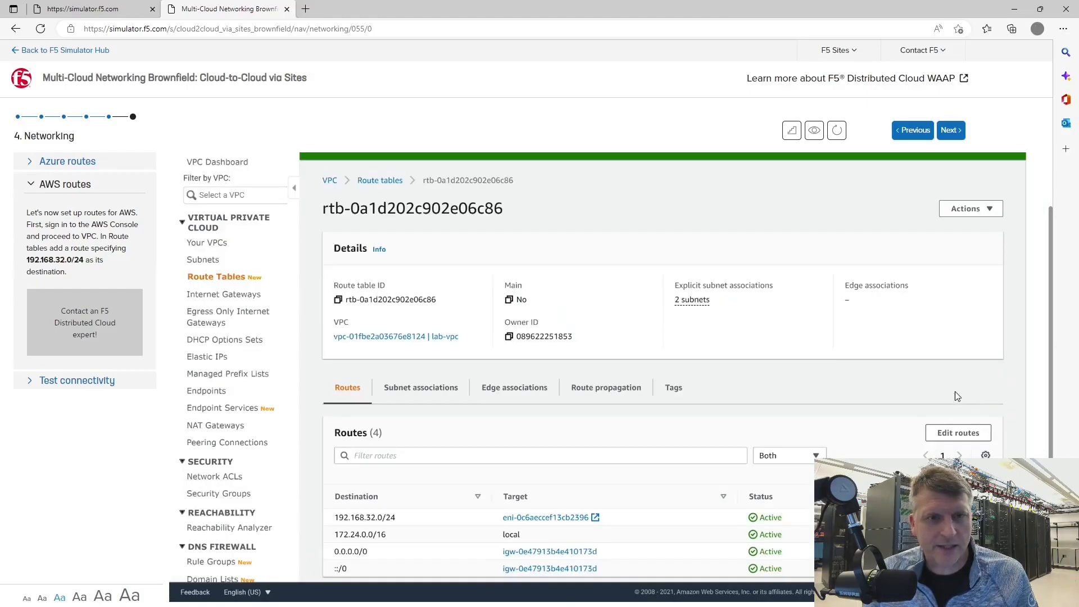
# - Ping the Azure virtual machine at 192.168.32.4 from the AWS terminal
pyautogui.click(311, 207)
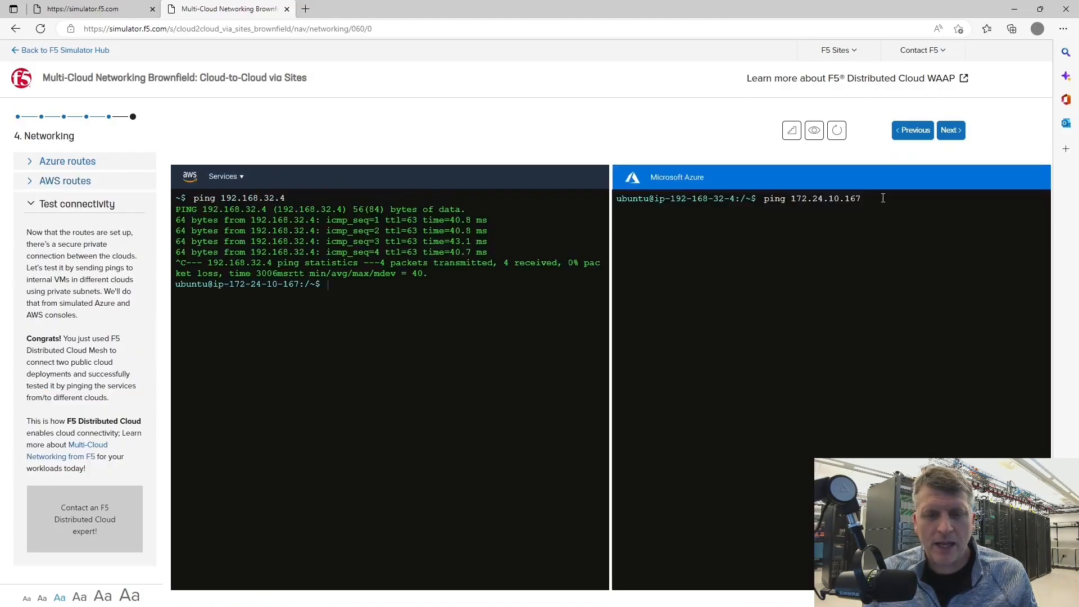